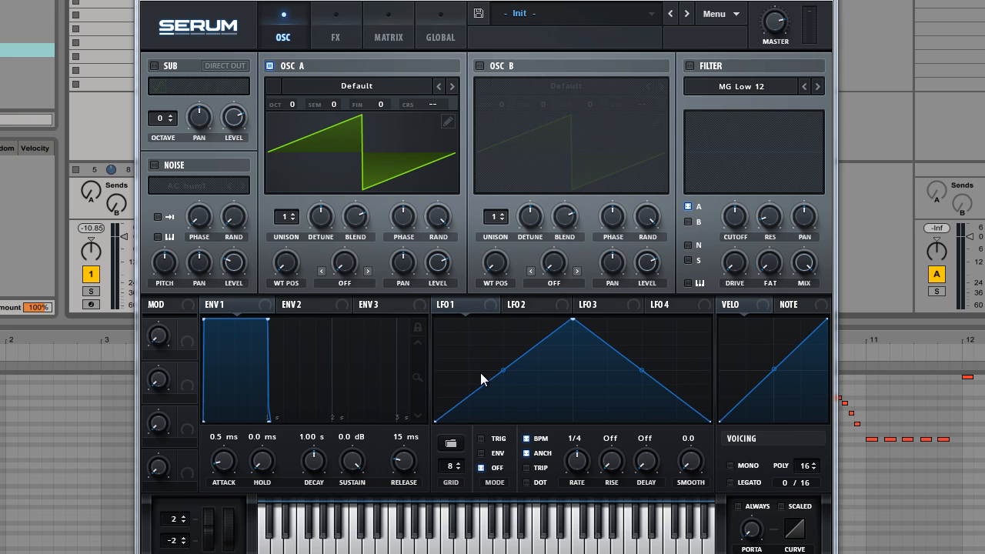
click(716, 14)
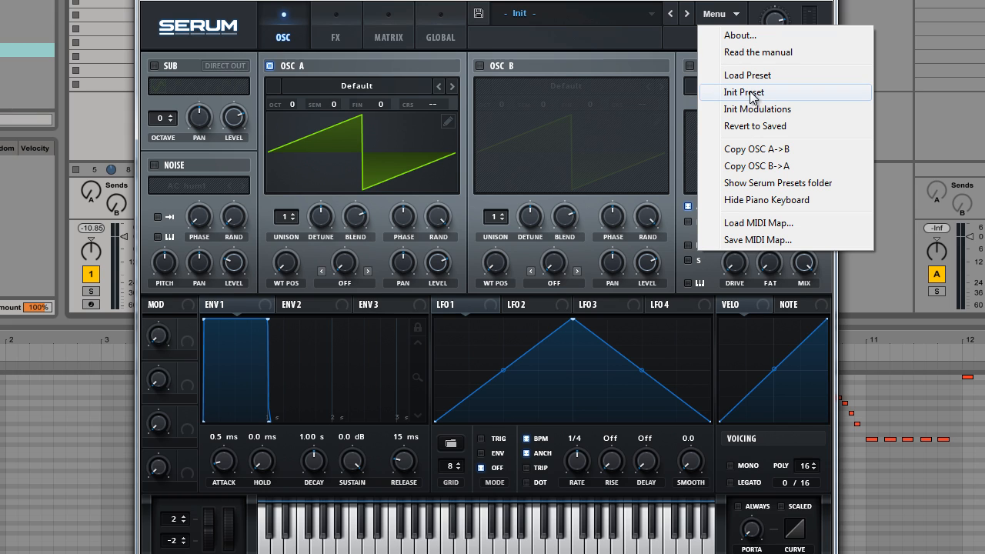
click(460, 53)
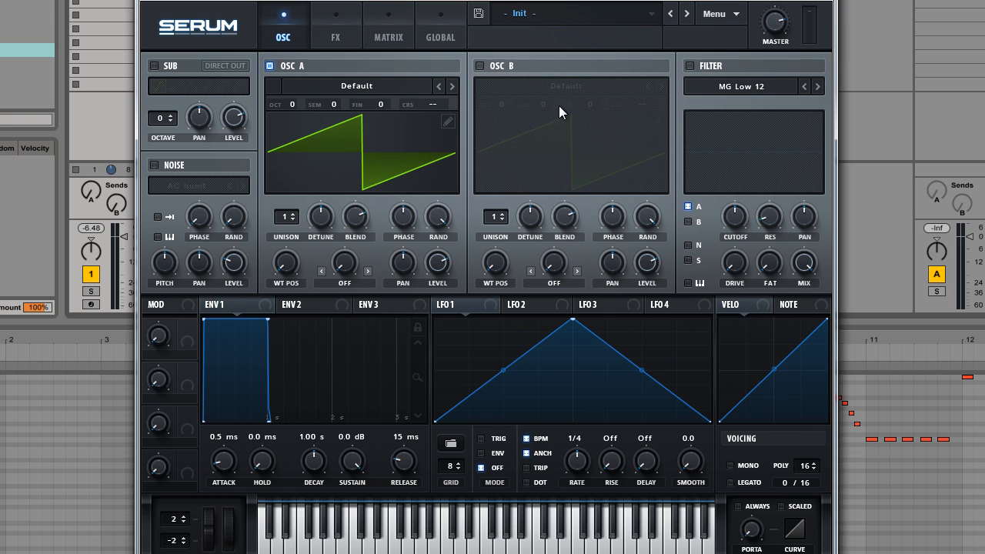
Turn off oscillator A and enable the sub oscillator with direct output and its octave at -1.
click(270, 66)
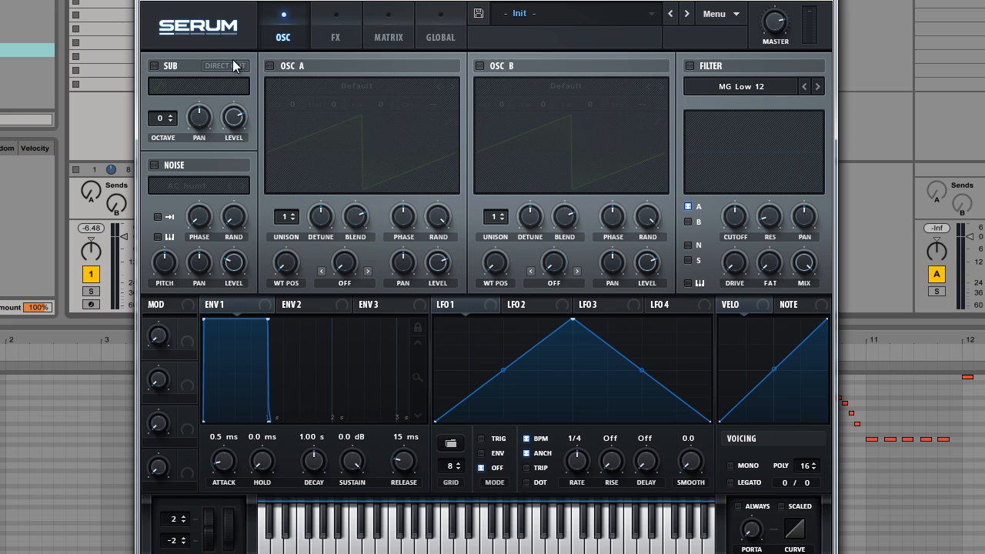
click(154, 64)
key(space)
click(170, 121)
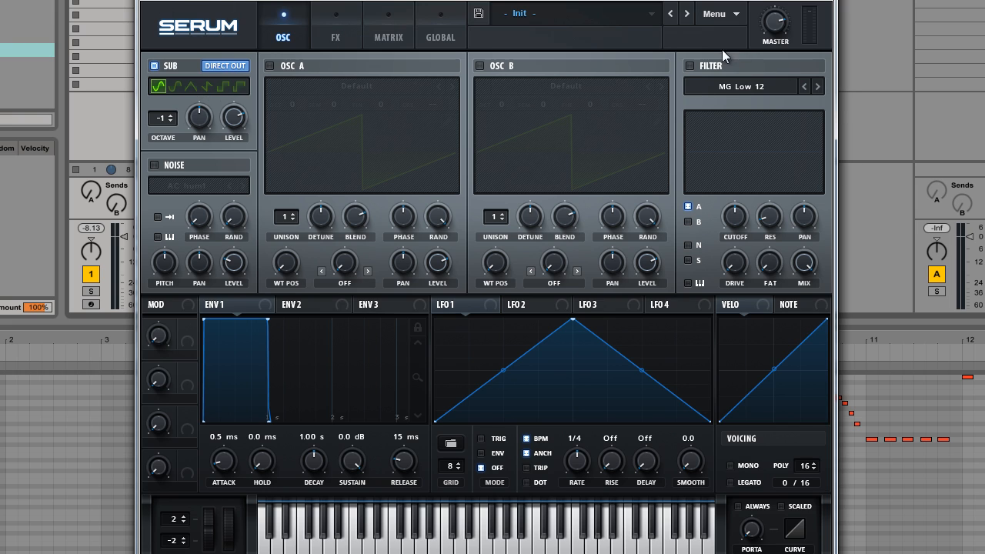
click(326, 13)
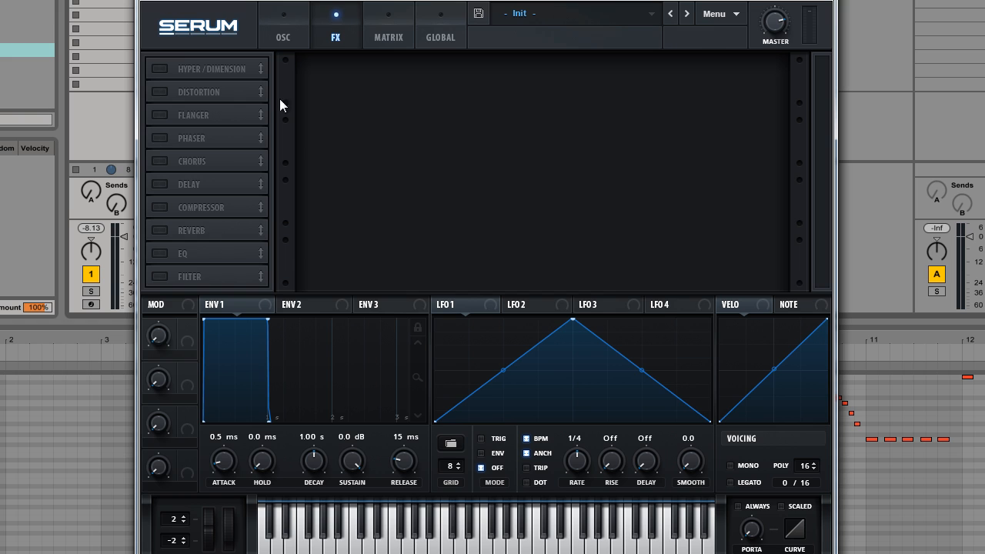
click(284, 38)
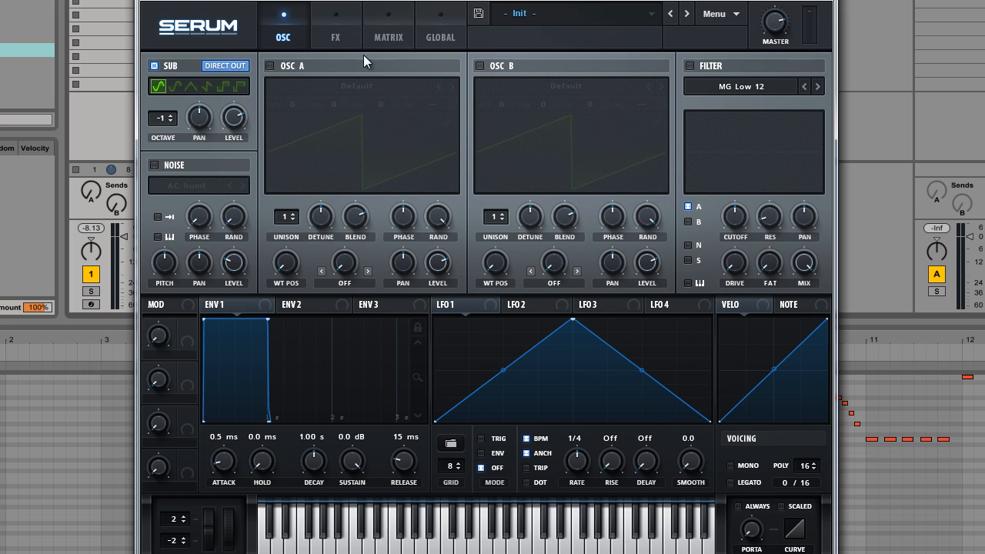
click(339, 24)
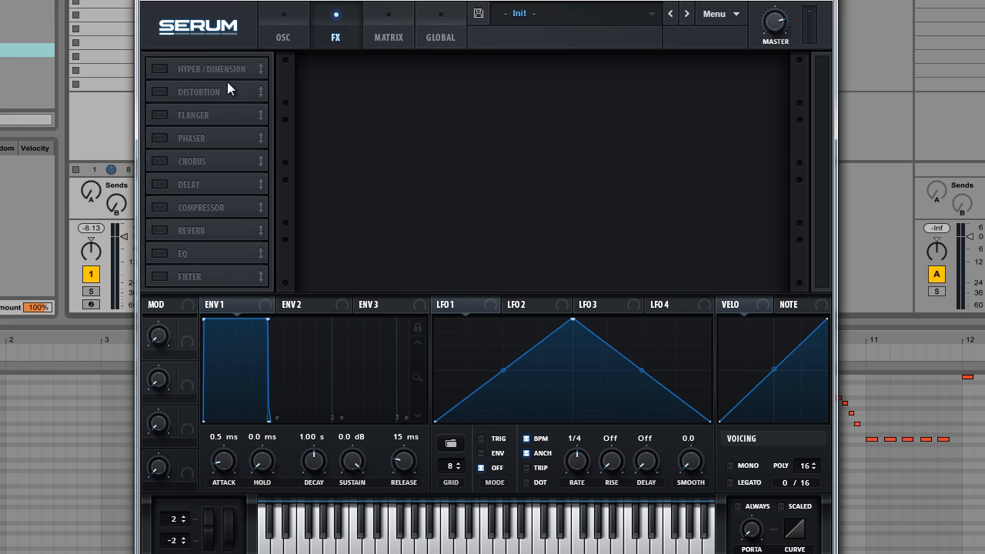
click(287, 17)
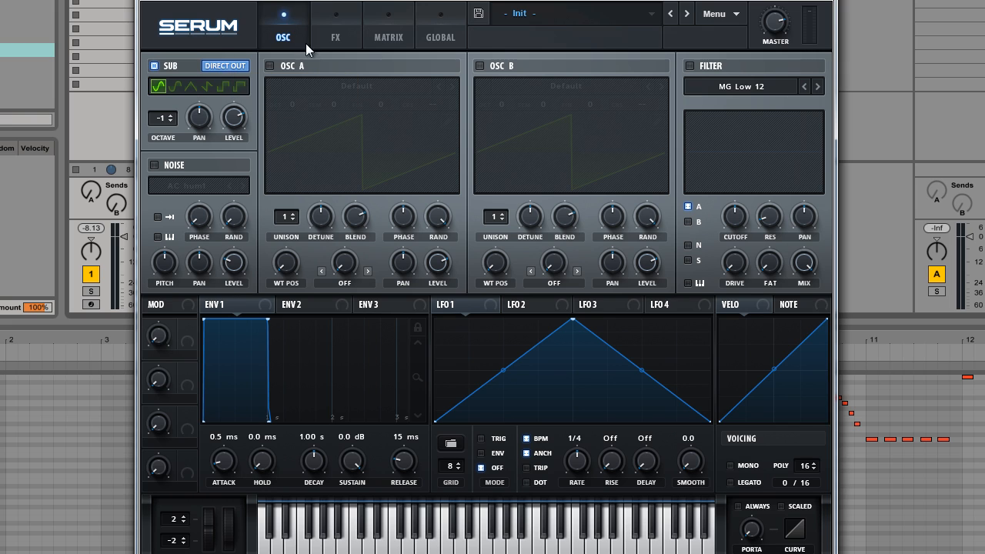
Give Envelope 1 a 1.19 s decay with sustain at minimum, and assign it to the sub oscillator's level.
mouse_move(340, 119)
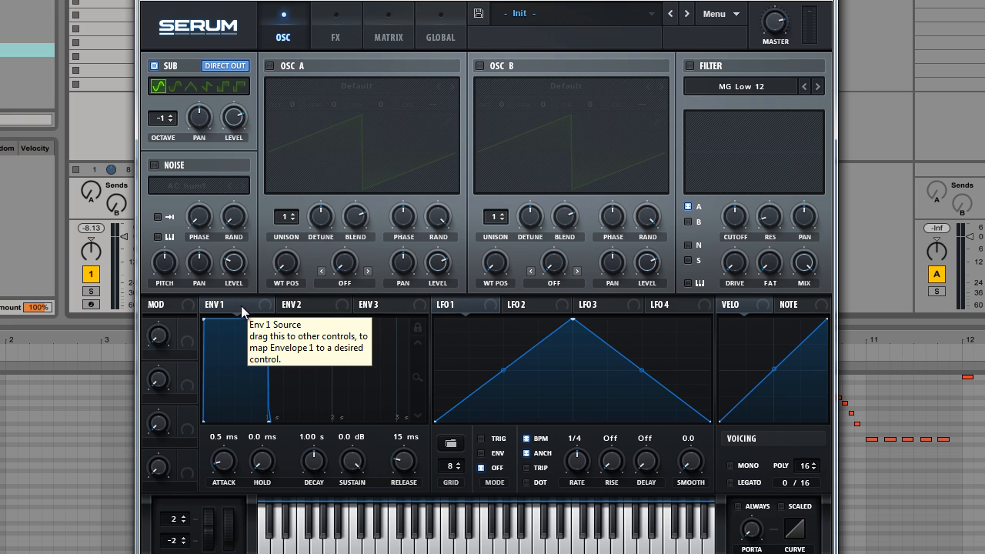
drag(240, 305, 279, 430)
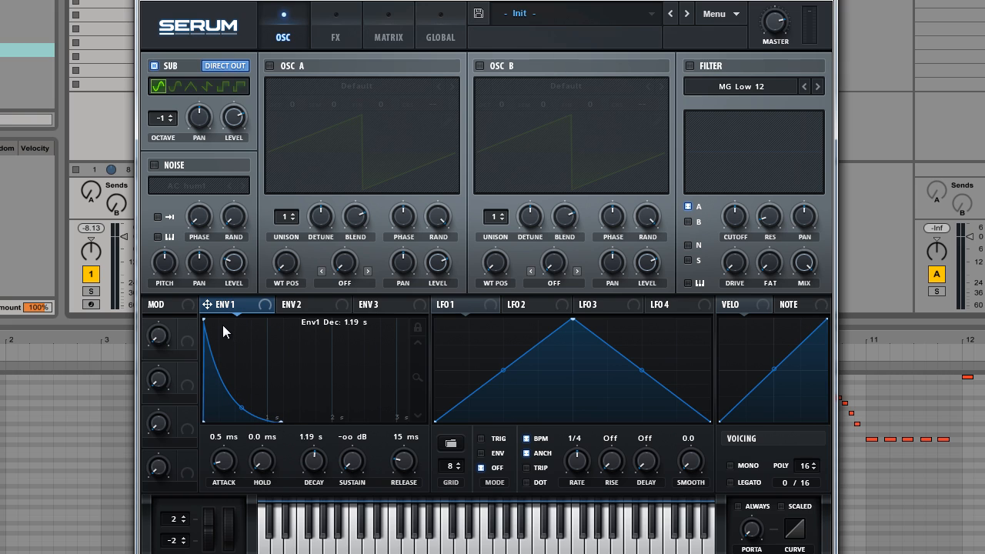
drag(207, 304, 228, 75)
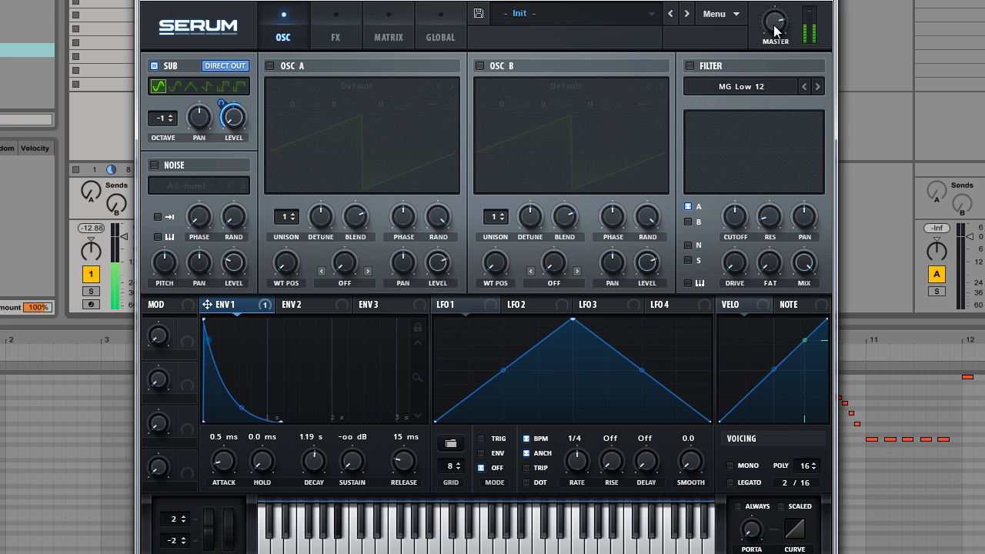
mouse_move(221, 86)
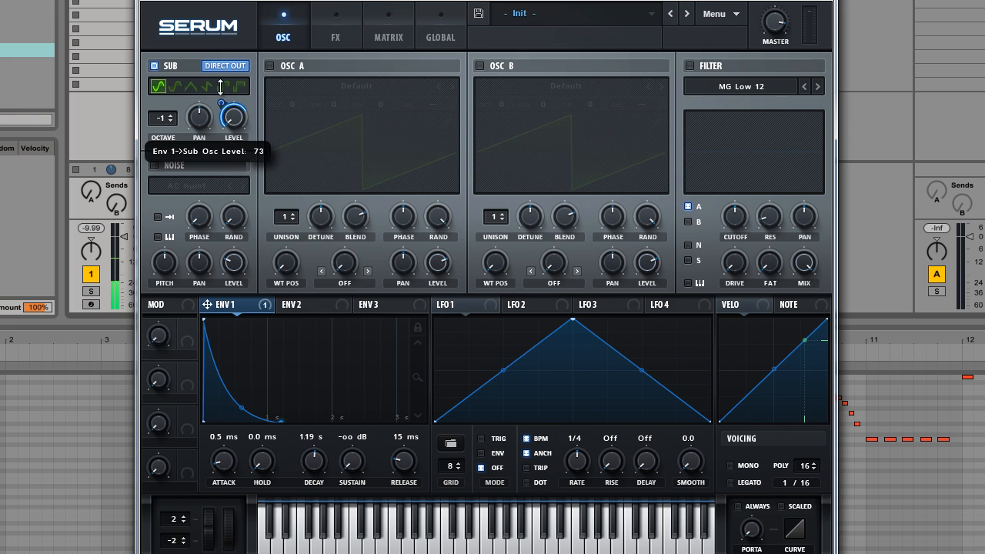
drag(220, 87, 222, 83)
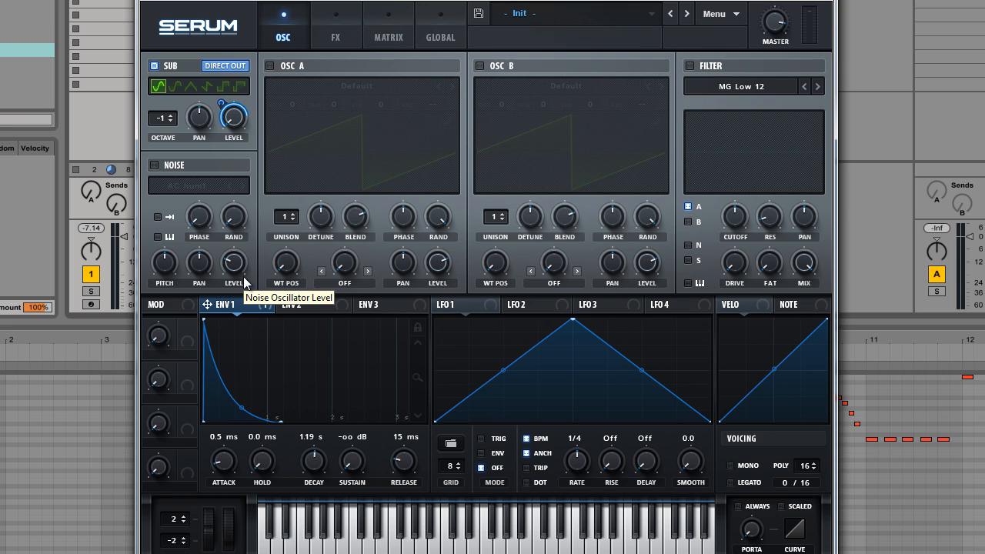
Enable the noise oscillator and load the S-Sound sample from the Organics category.
click(167, 164)
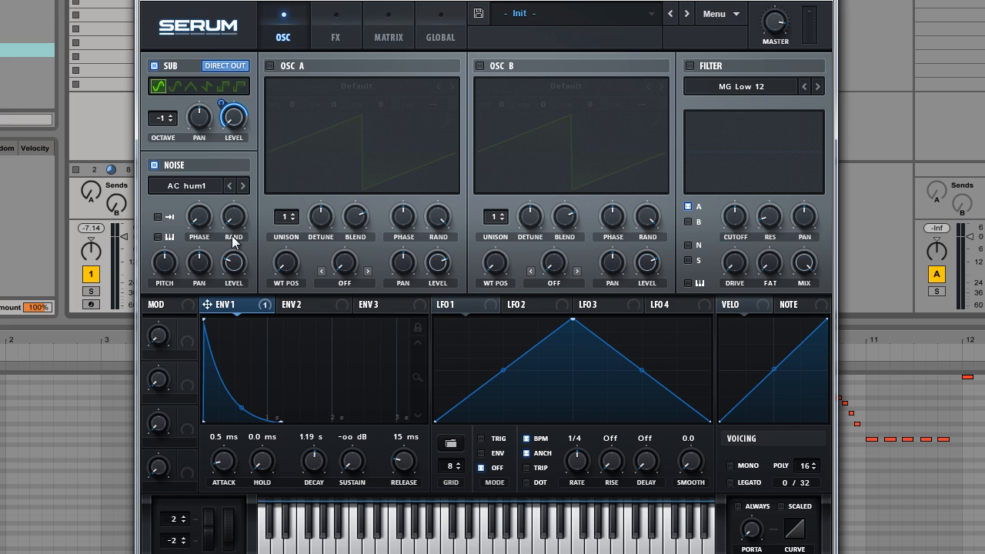
mouse_move(208, 217)
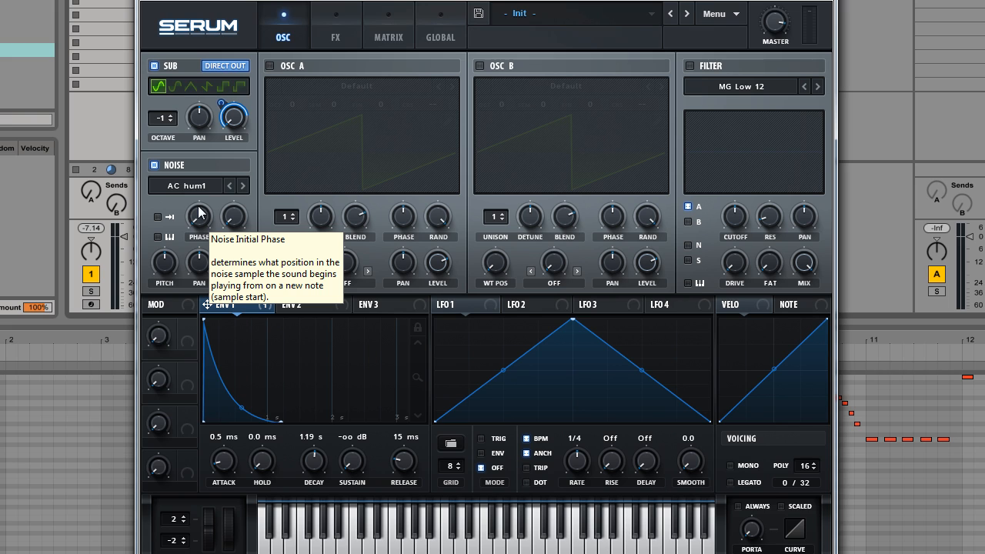
click(193, 187)
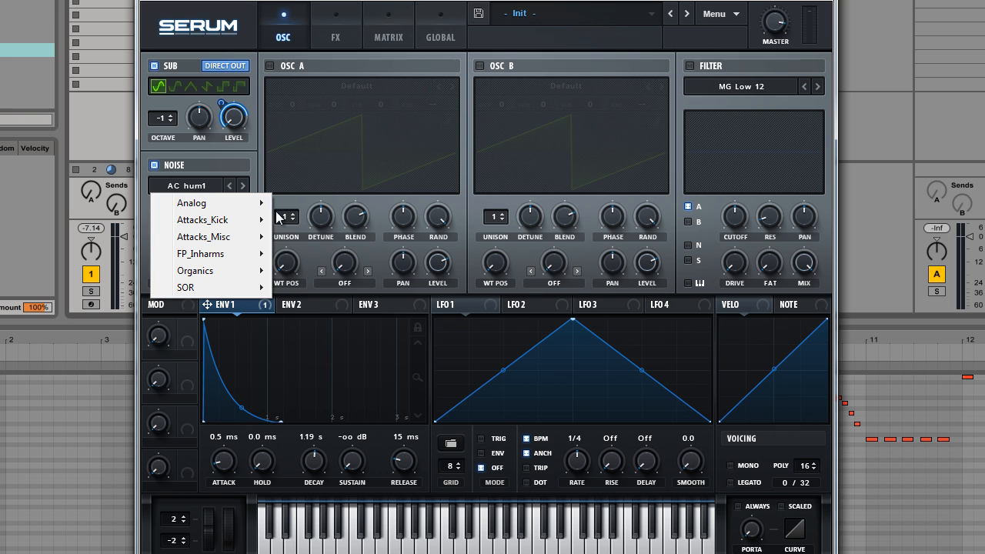
mouse_move(228, 255)
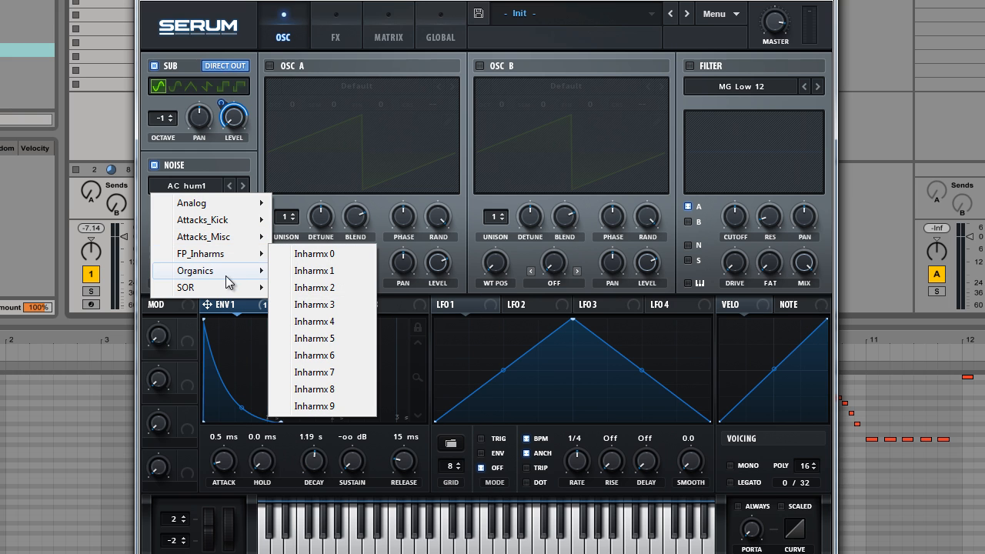
mouse_move(243, 224)
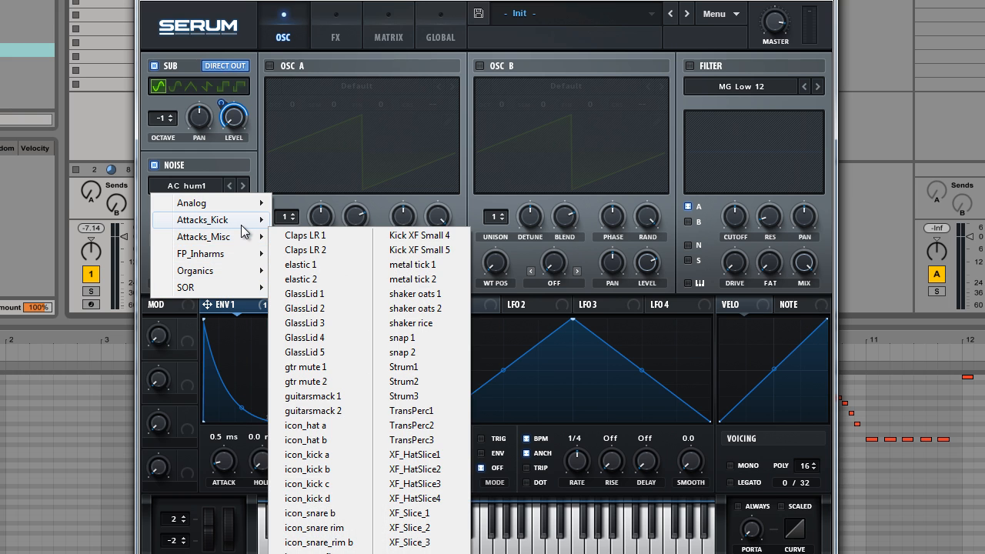
click(205, 155)
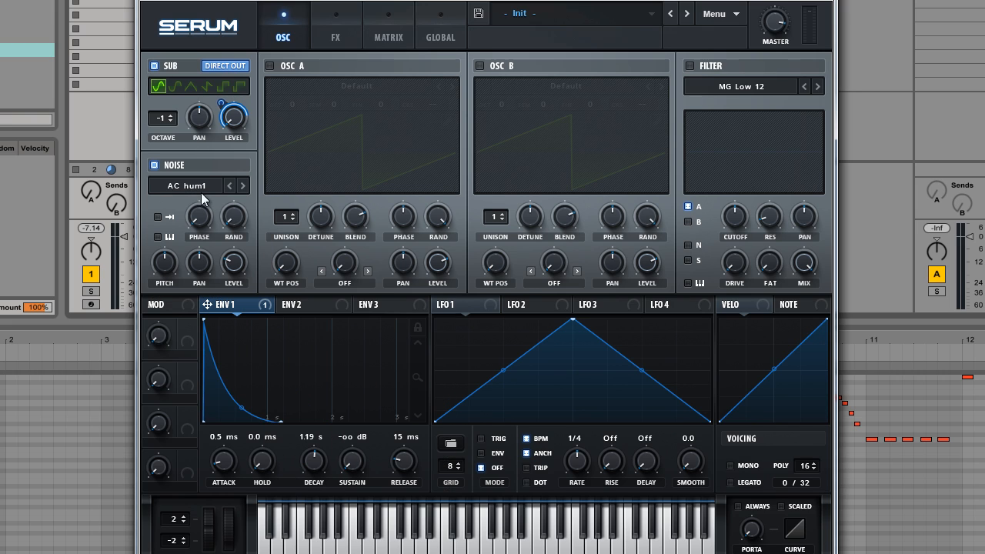
click(182, 184)
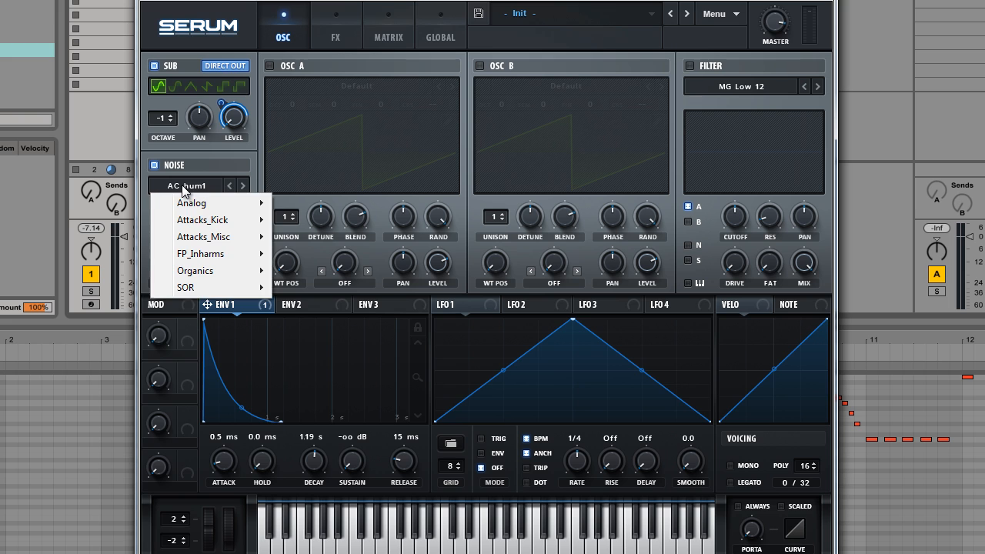
mouse_move(187, 210)
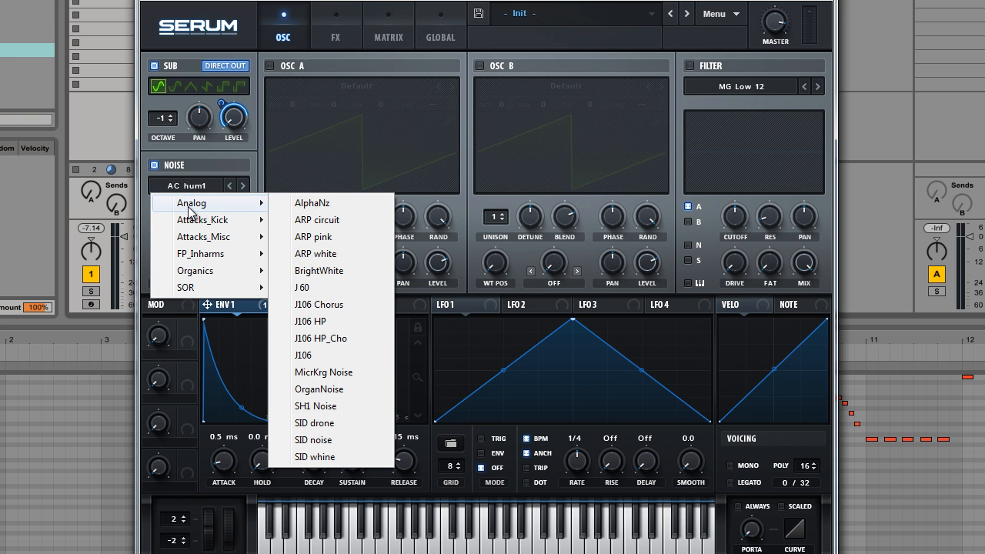
mouse_move(220, 241)
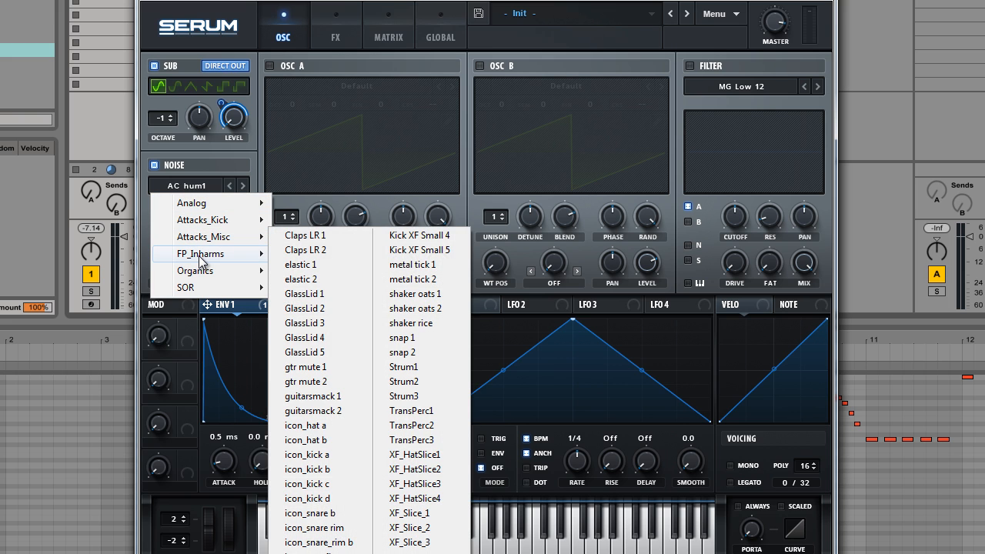
mouse_move(206, 277)
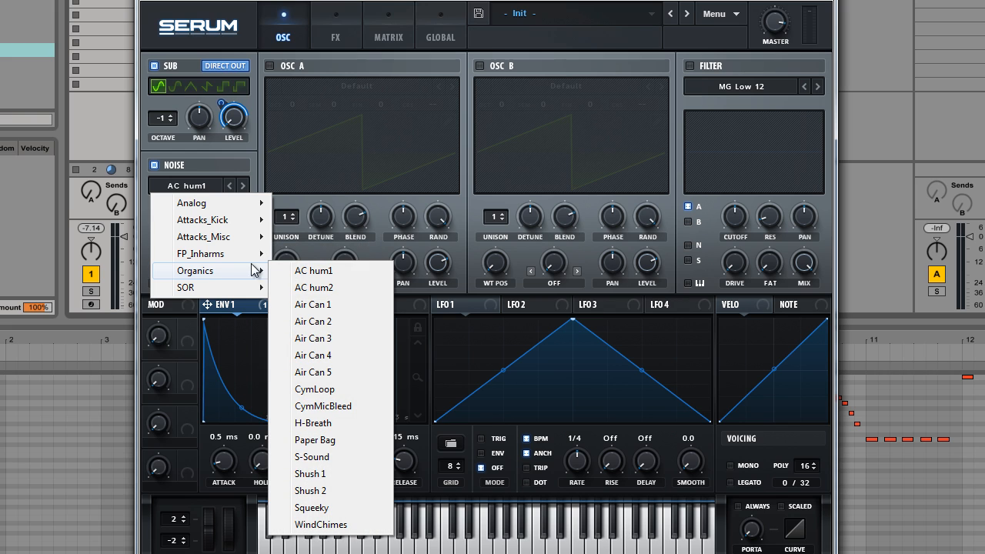
click(316, 457)
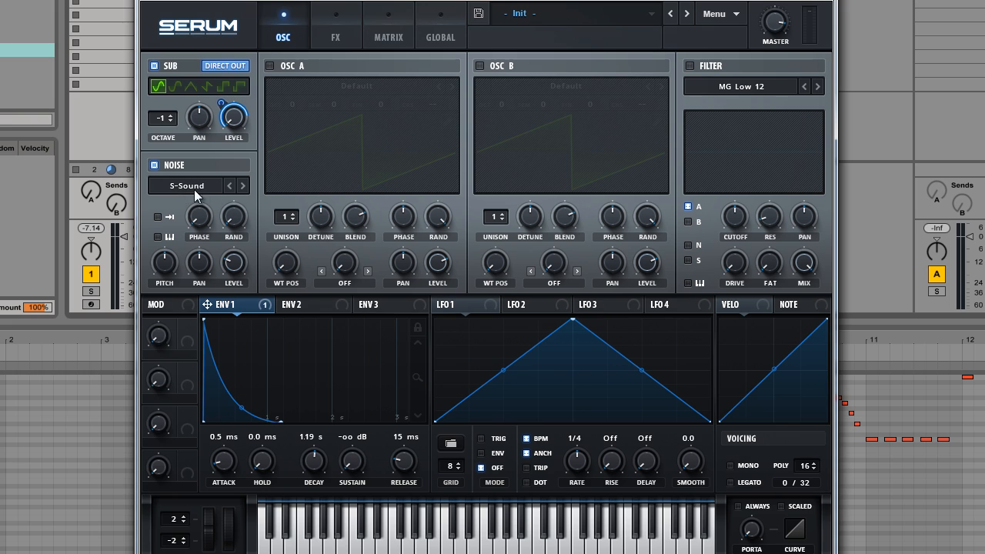
Play the patch and switch the sub oscillator off and back on to hear the noise layer alone.
key(space)
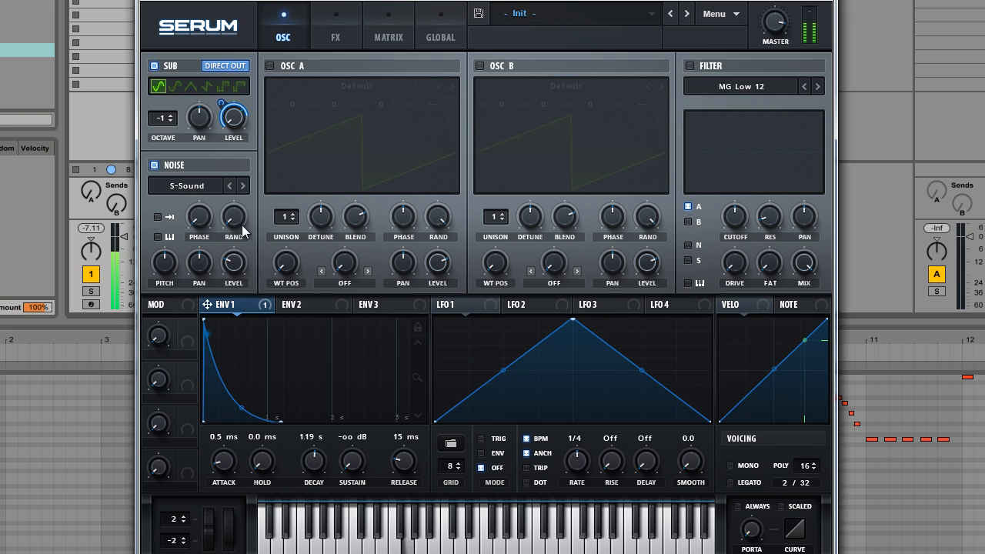
click(155, 65)
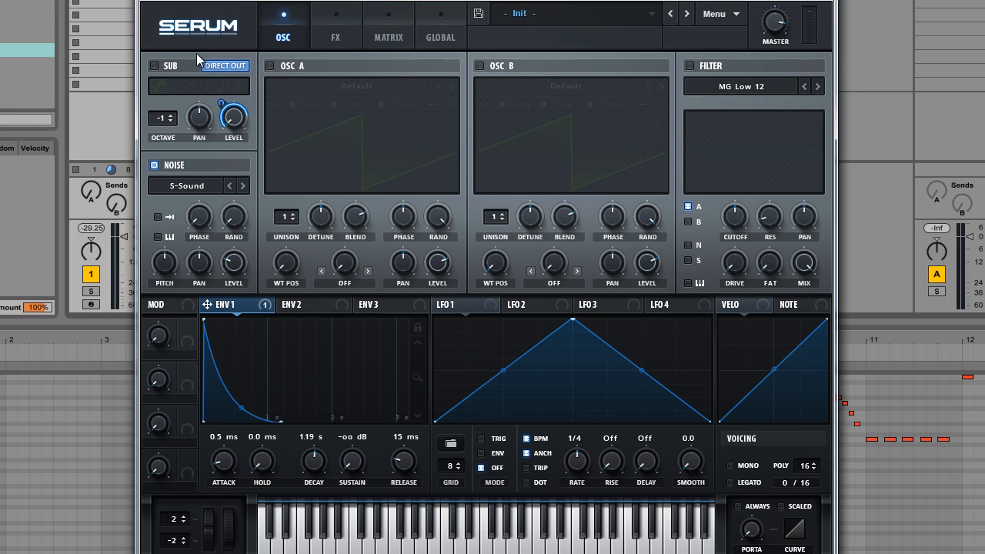
click(156, 65)
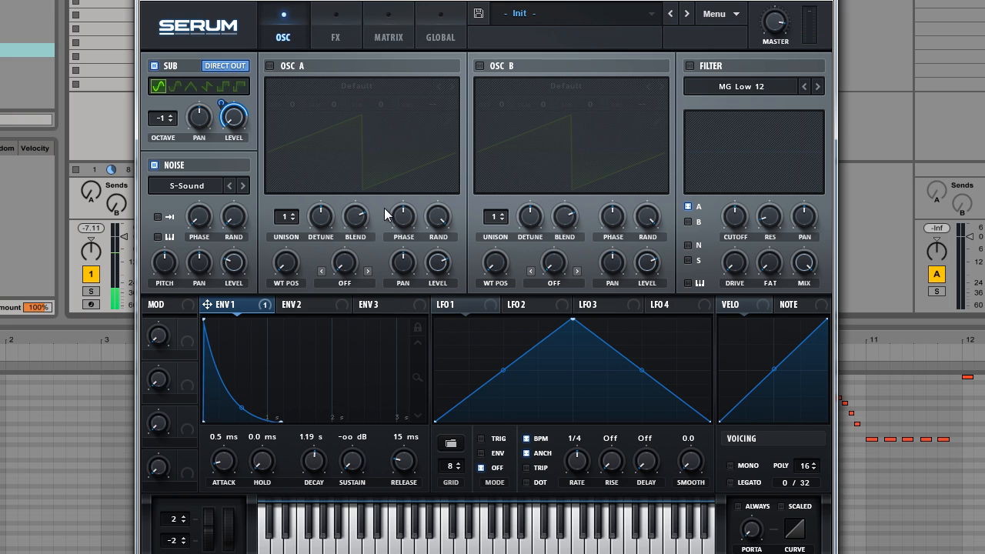
Set the noise to one-shot playback and give Envelope 3 a 247 ms decay, 0% sustain and 0.0 ms release.
click(158, 217)
click(393, 306)
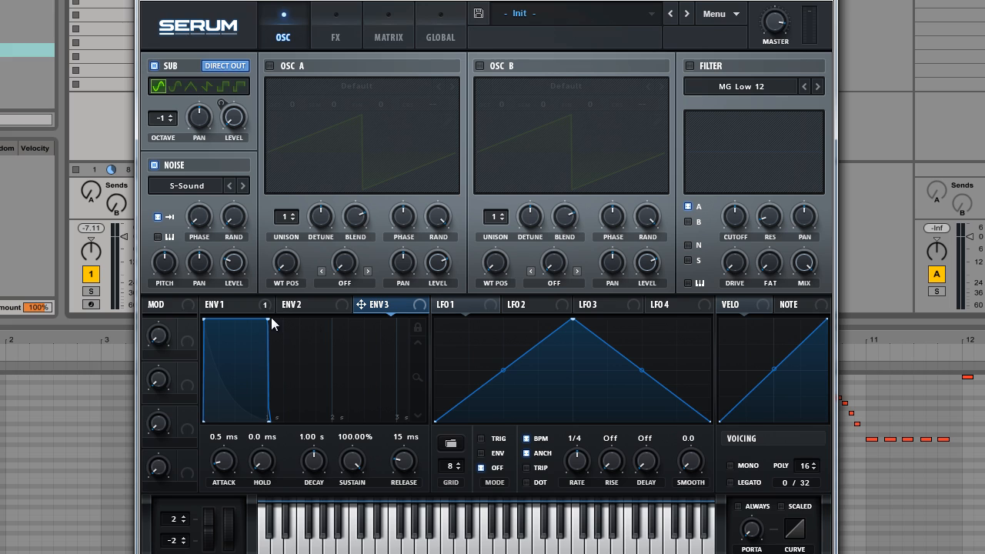
drag(269, 319, 207, 433)
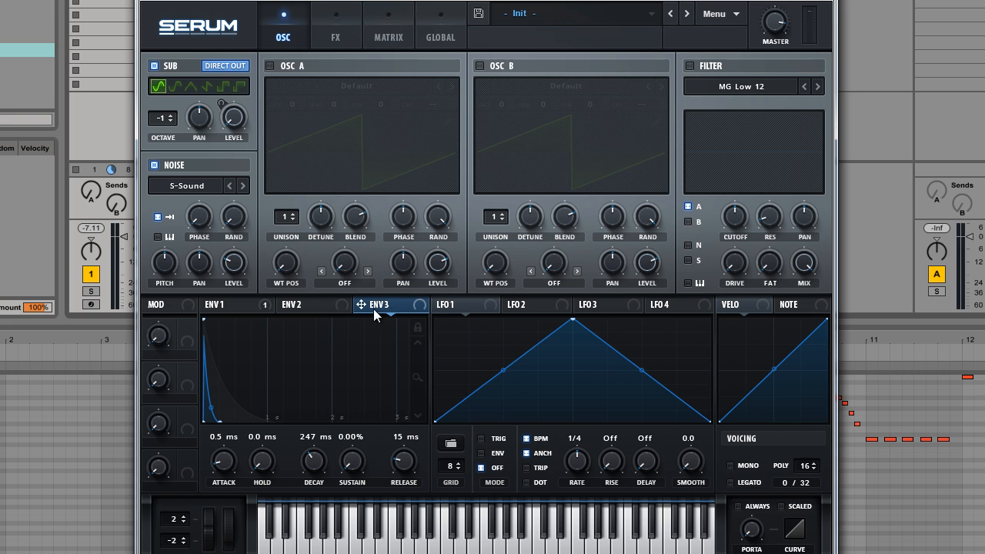
drag(220, 421, 205, 422)
Assign Envelope 3 to the noise oscillator's level and adjust the modulation amount.
drag(359, 300, 238, 338)
drag(222, 254, 222, 305)
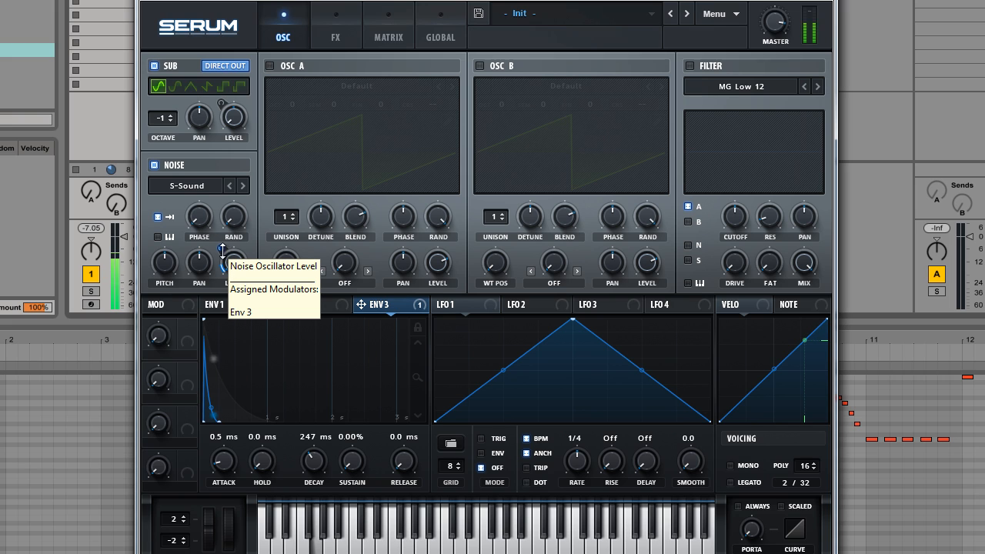
drag(222, 252, 221, 255)
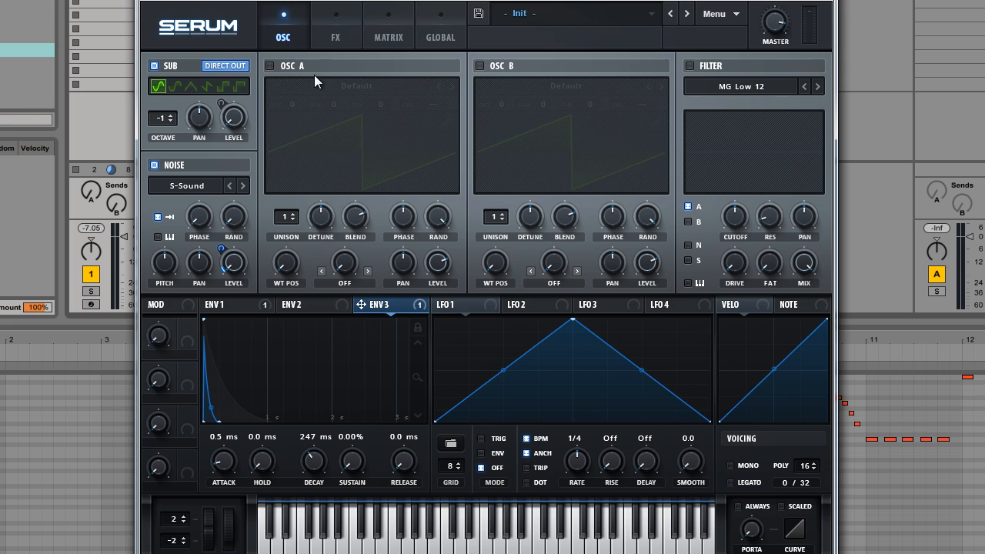
Enable oscillator A and load the Jno wavetable from the Analog category.
click(270, 66)
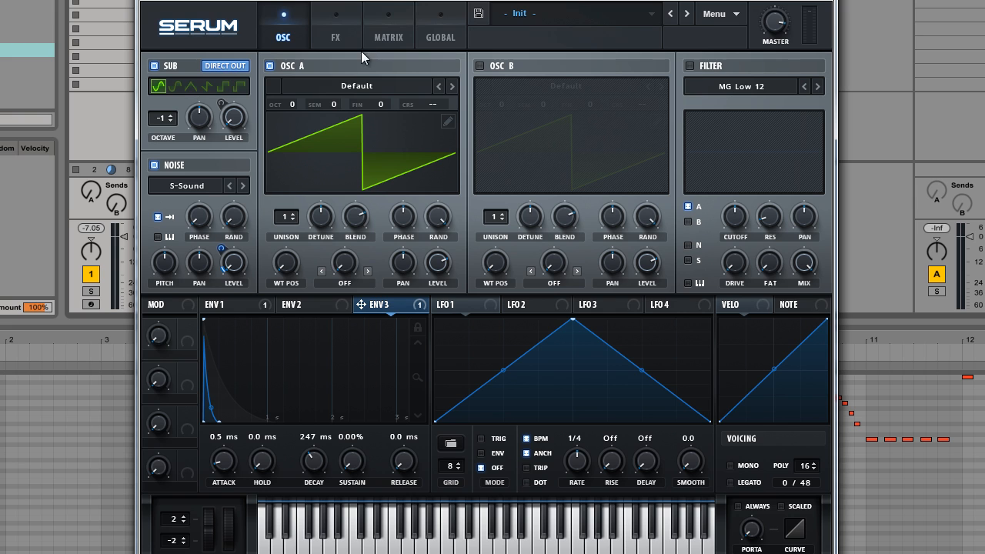
click(339, 84)
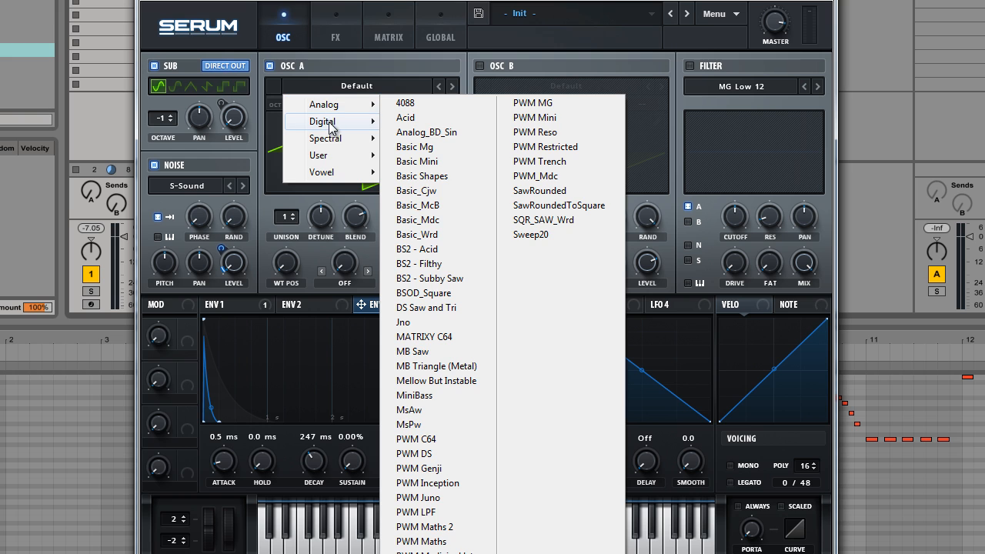
mouse_move(330, 124)
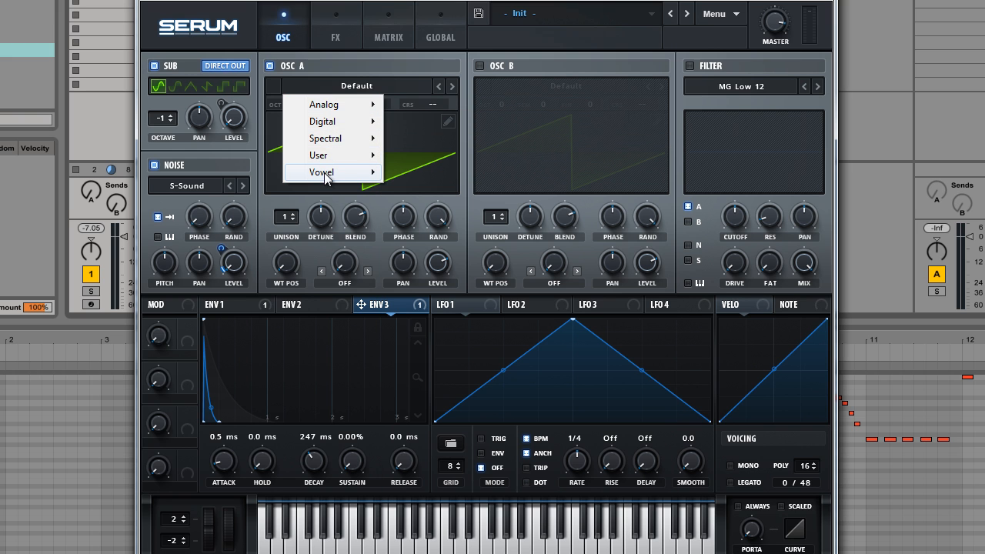
mouse_move(339, 104)
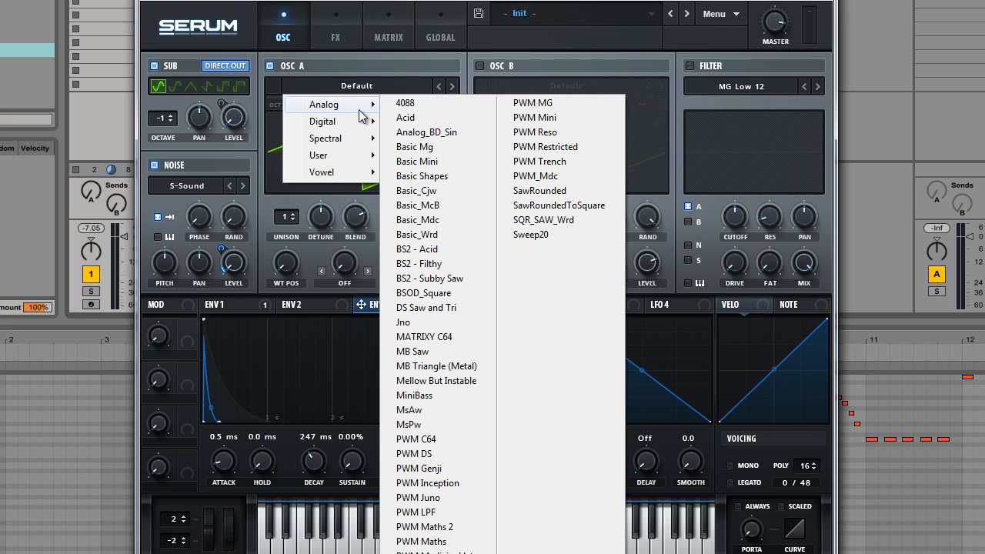
click(419, 323)
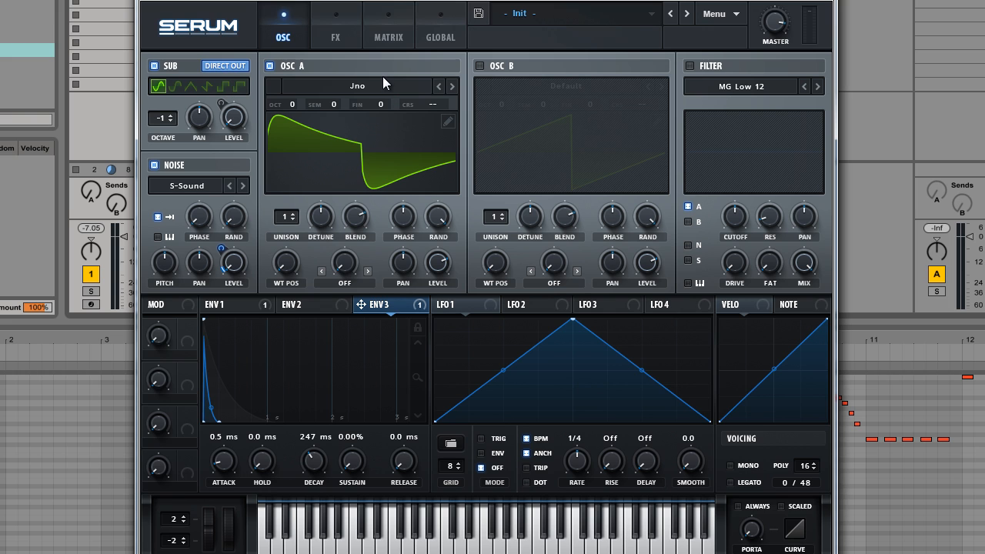
click(348, 85)
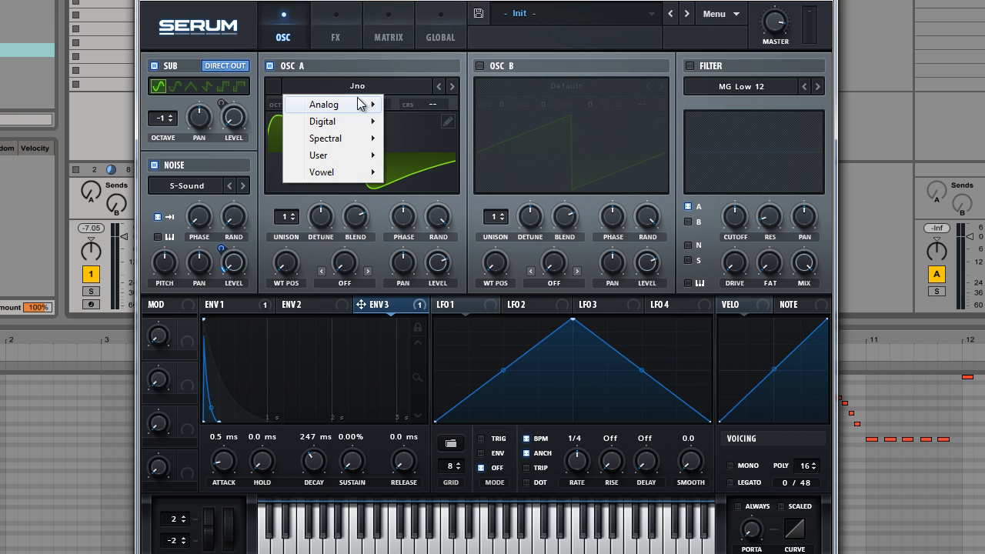
mouse_move(354, 105)
click(420, 326)
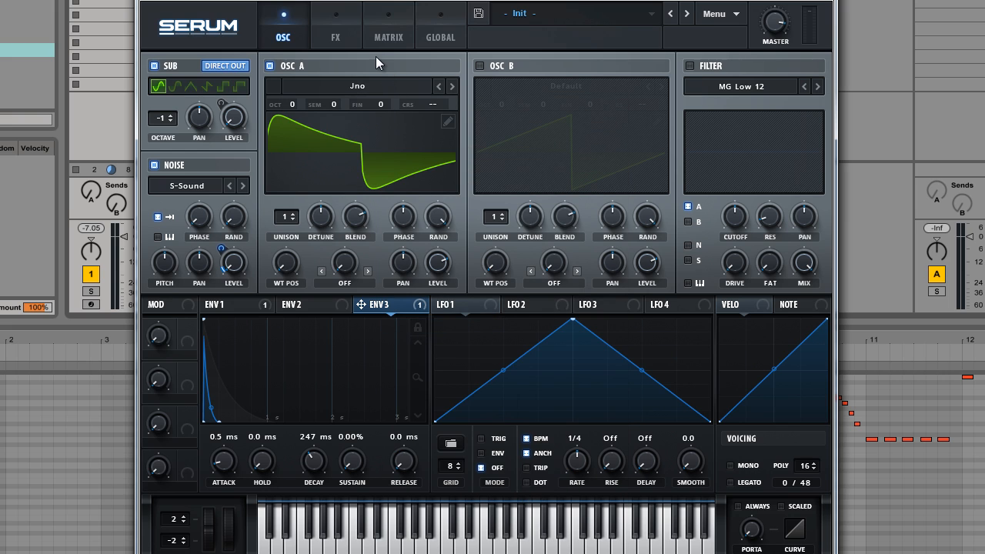
Assign Envelope 1 to oscillator A's level and set the oscillator's octave to -1.
click(248, 305)
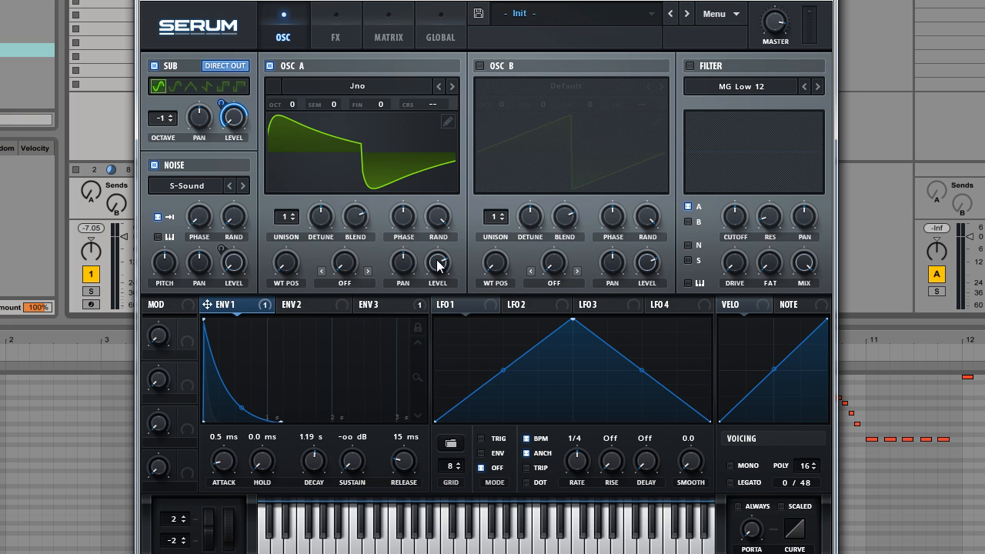
drag(207, 305, 427, 271)
right_click(428, 254)
click(469, 240)
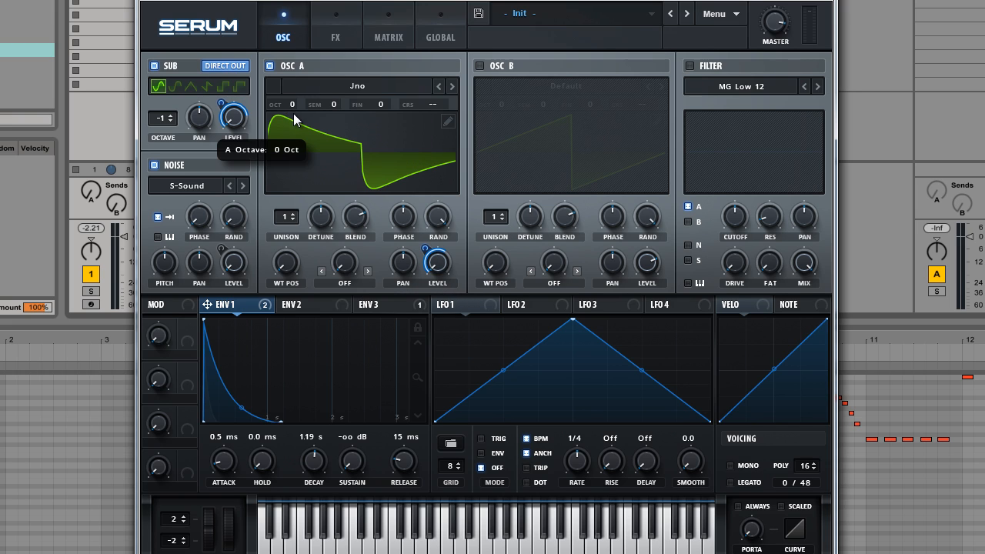
drag(293, 113, 294, 123)
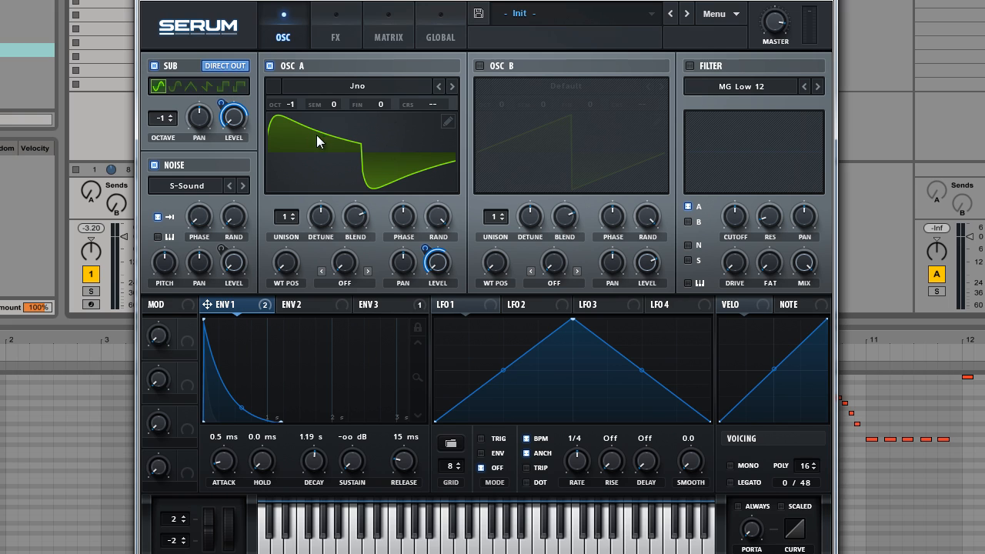
Try 5 unison voices with less detune on oscillator A and return it to a single voice.
drag(284, 217, 294, 175)
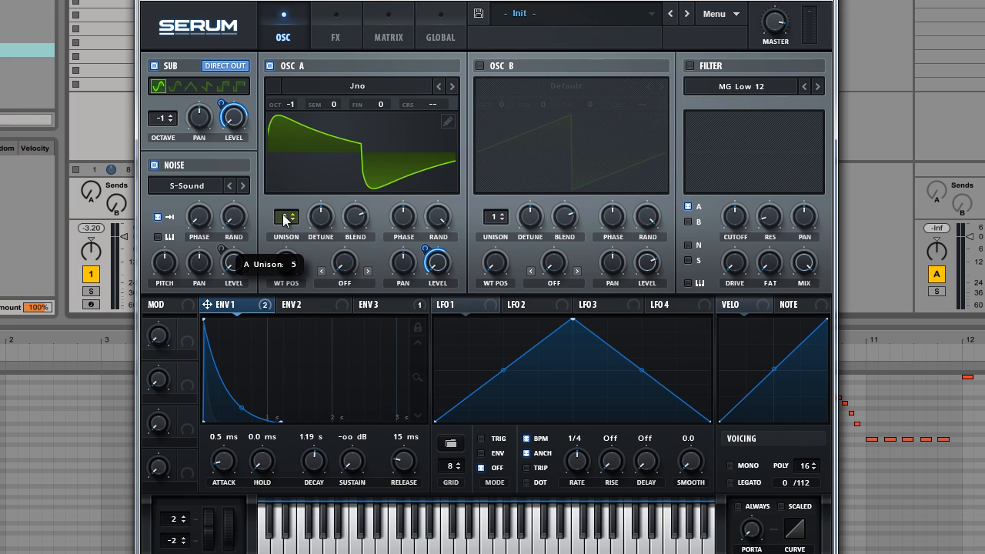
mouse_move(322, 219)
mouse_down()
mouse_move(315, 245)
mouse_move(320, 218)
mouse_up()
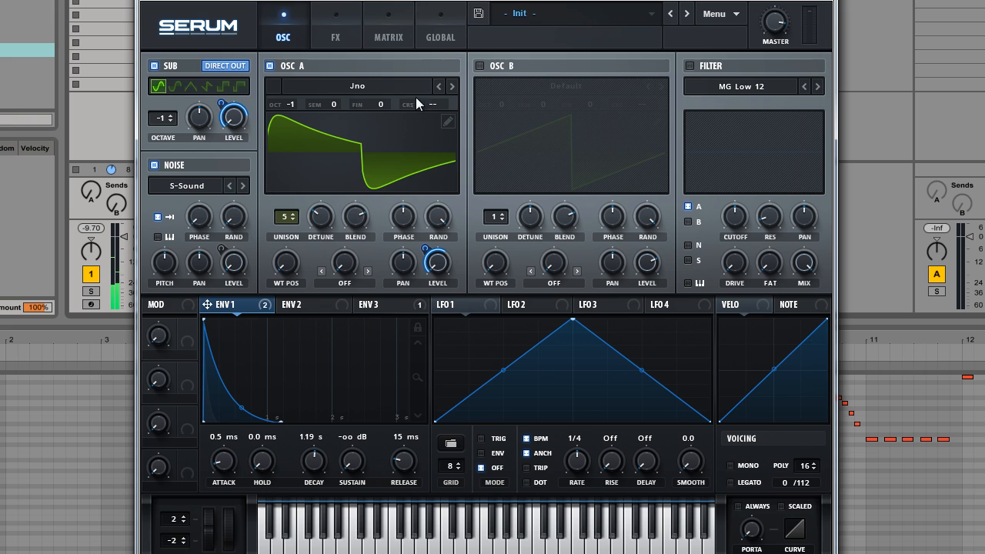
drag(318, 218, 320, 216)
drag(296, 216, 306, 239)
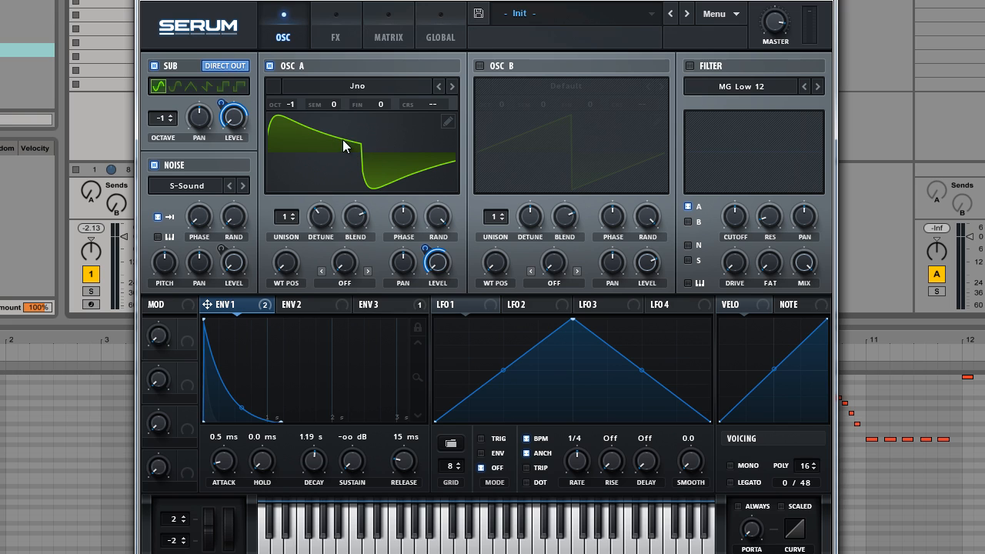
Set oscillator A to 5 unison voices, sweep its detune to settle on a light amount, and show its wavetable in 3D.
drag(278, 218, 298, 217)
drag(327, 215, 319, 196)
mouse_move(315, 219)
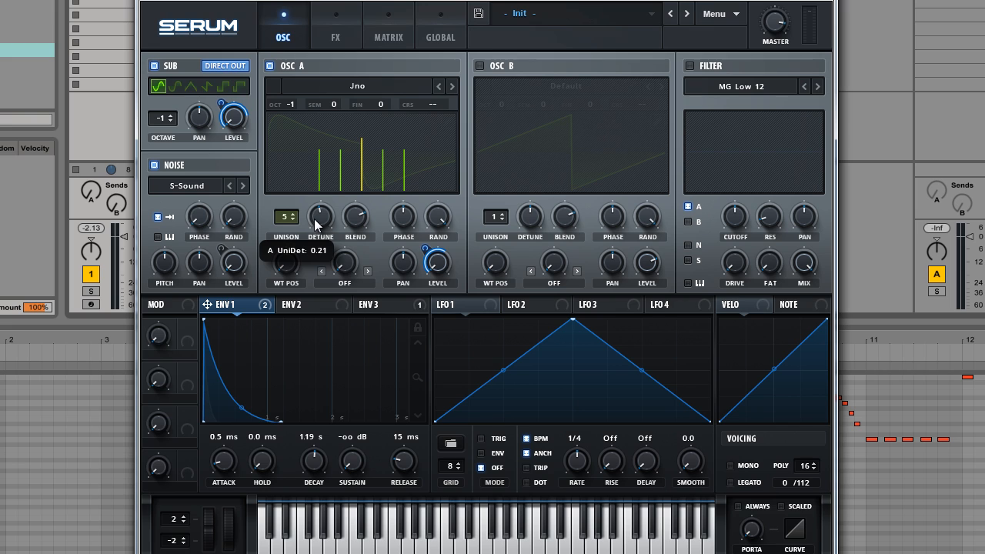
drag(314, 218, 347, 356)
drag(364, 413, 316, 226)
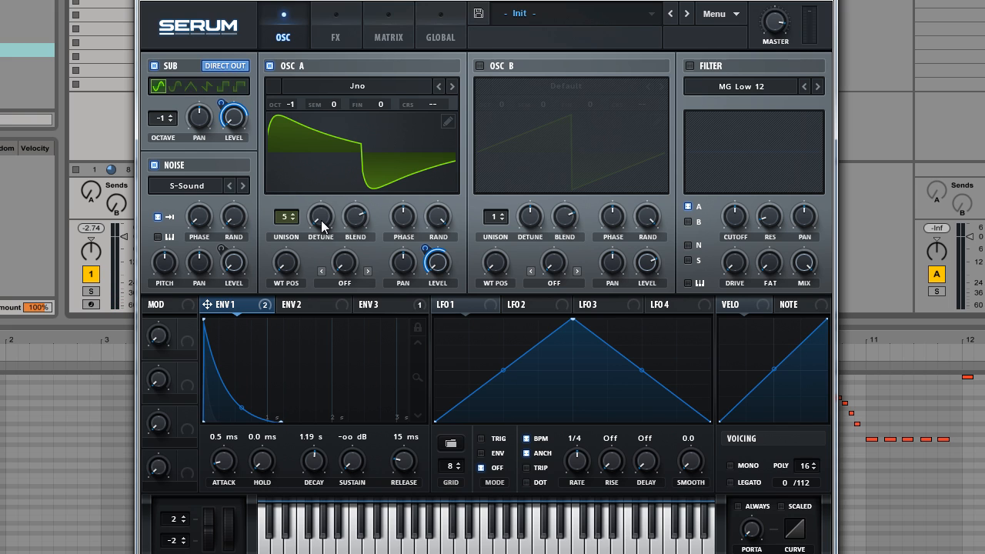
drag(320, 220, 322, 148)
mouse_move(398, 137)
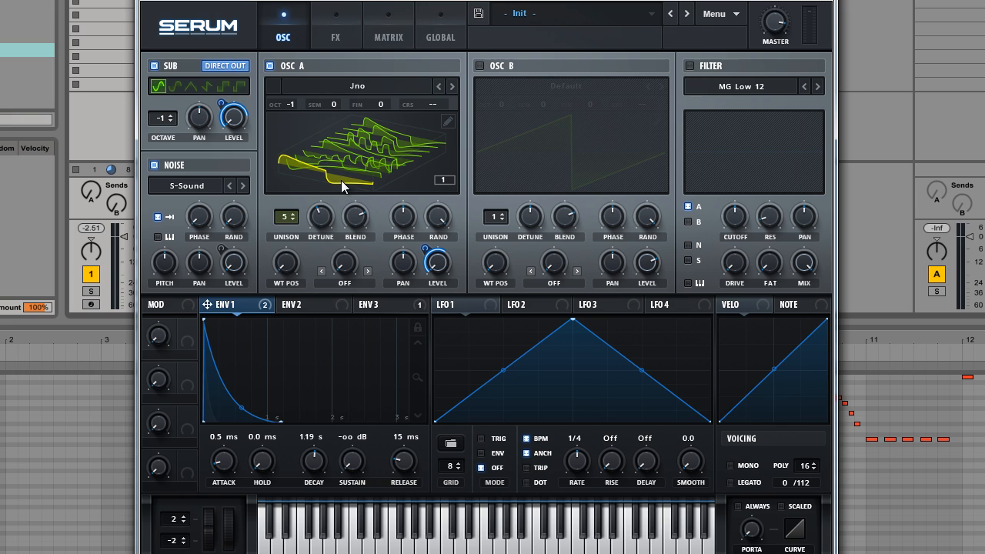
Try the Digital category's Anti-Stasis wavetable in oscillator A, sweeping its position up to 256 and back, and reload the Analog Jno wavetable.
click(347, 90)
mouse_move(342, 128)
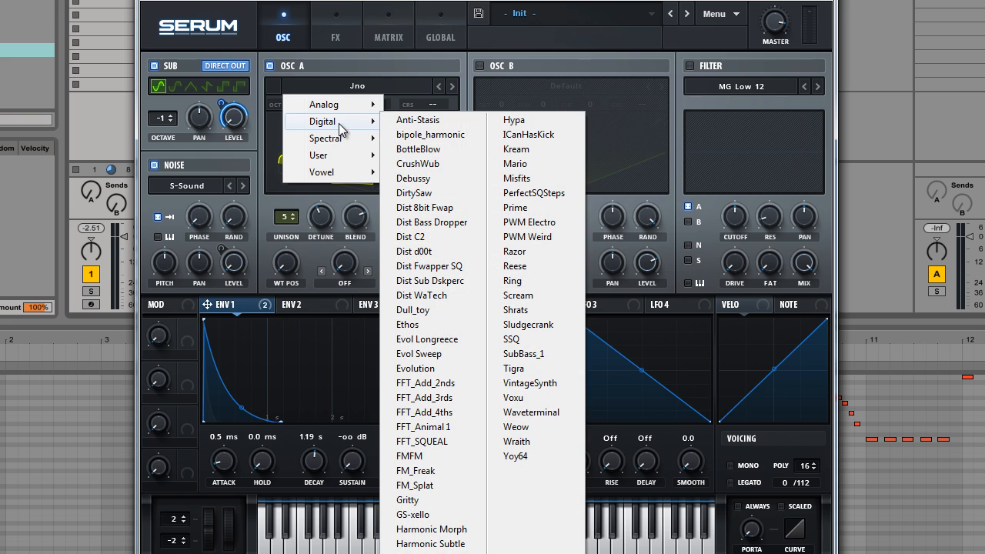
click(418, 126)
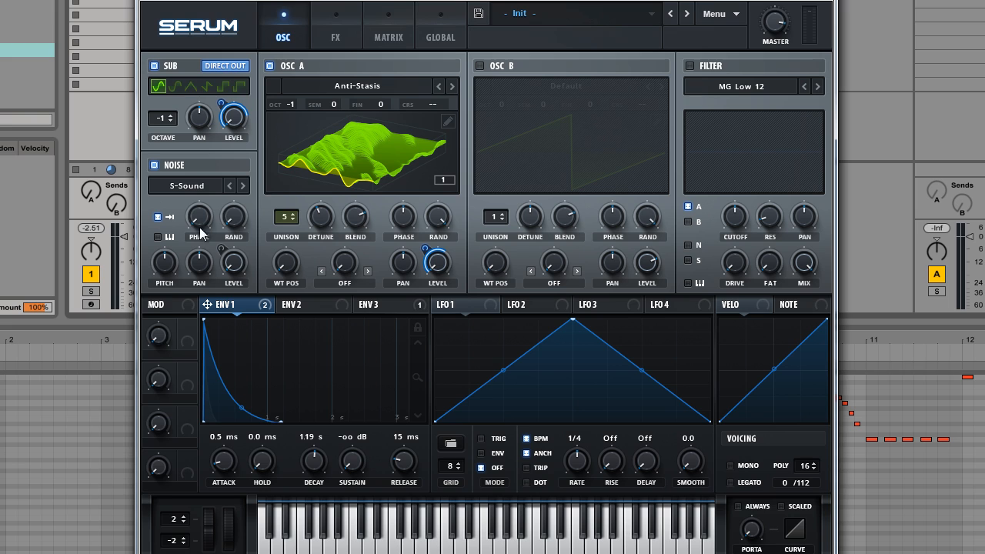
drag(282, 266, 335, 123)
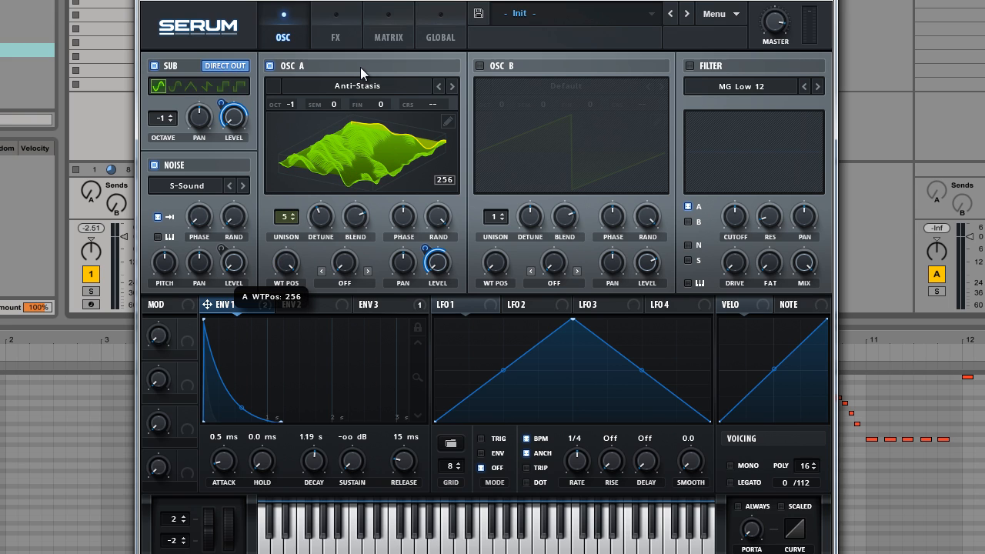
drag(359, 67, 290, 371)
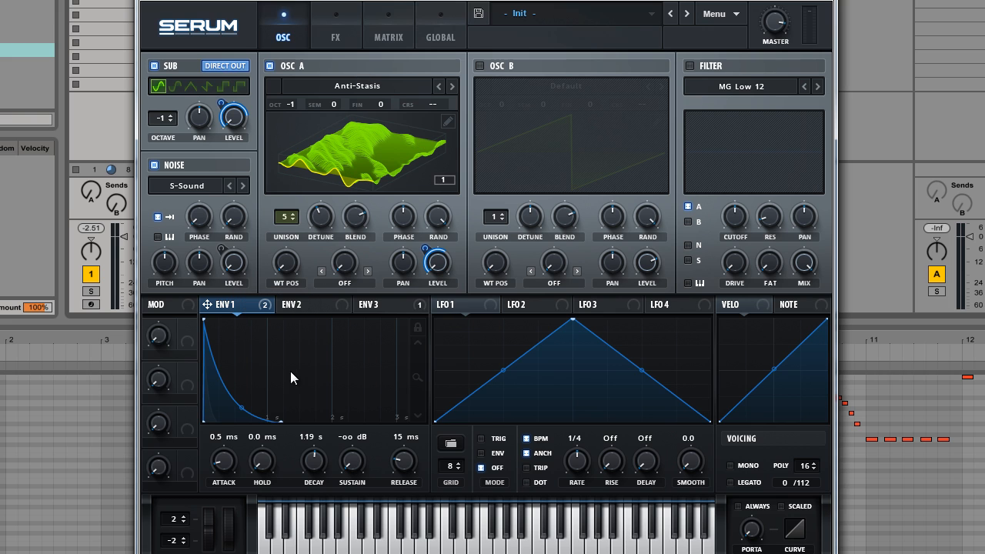
click(366, 85)
mouse_move(351, 107)
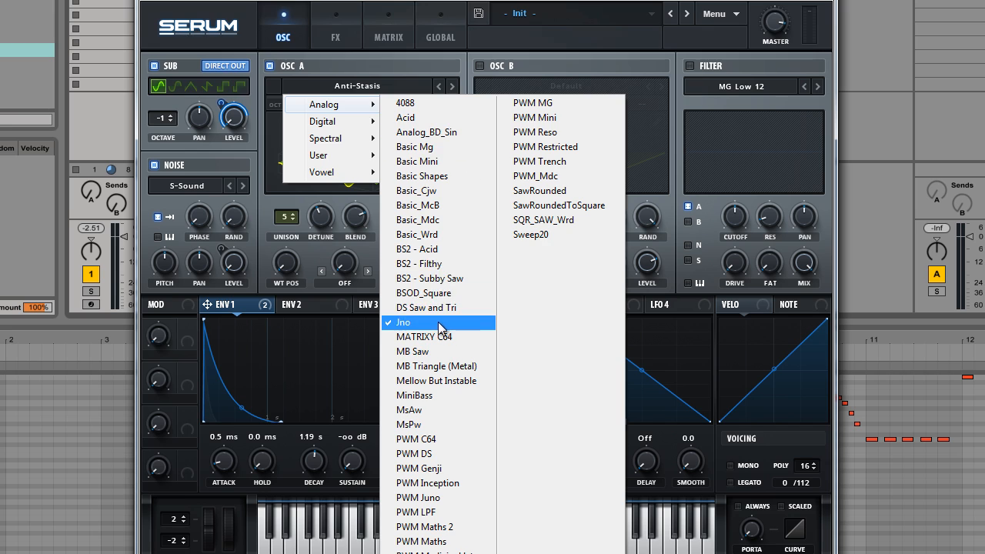
click(440, 324)
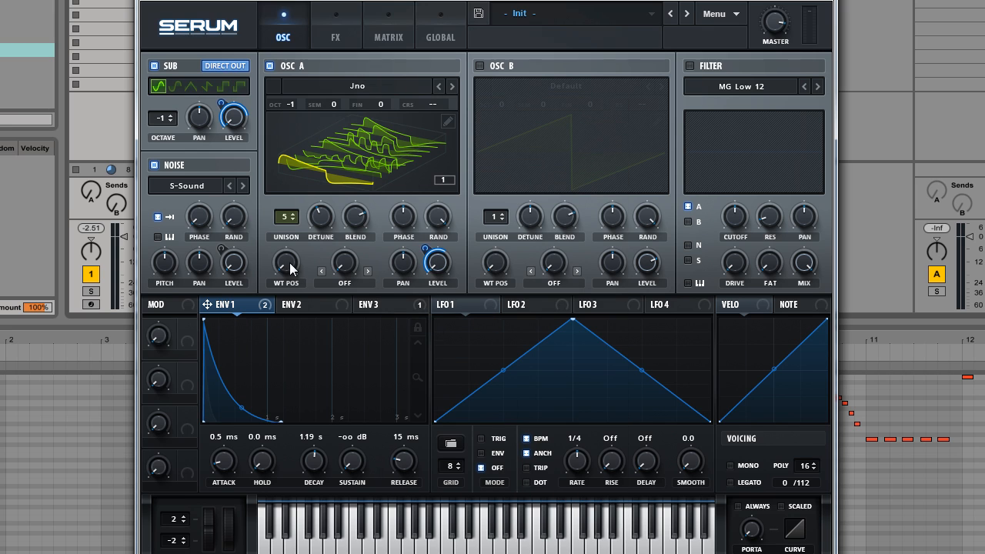
Apply Morph - Crossfade to oscillator A's Jno wavetable in the wavetable editor and close the editor.
drag(290, 267, 333, 154)
click(447, 123)
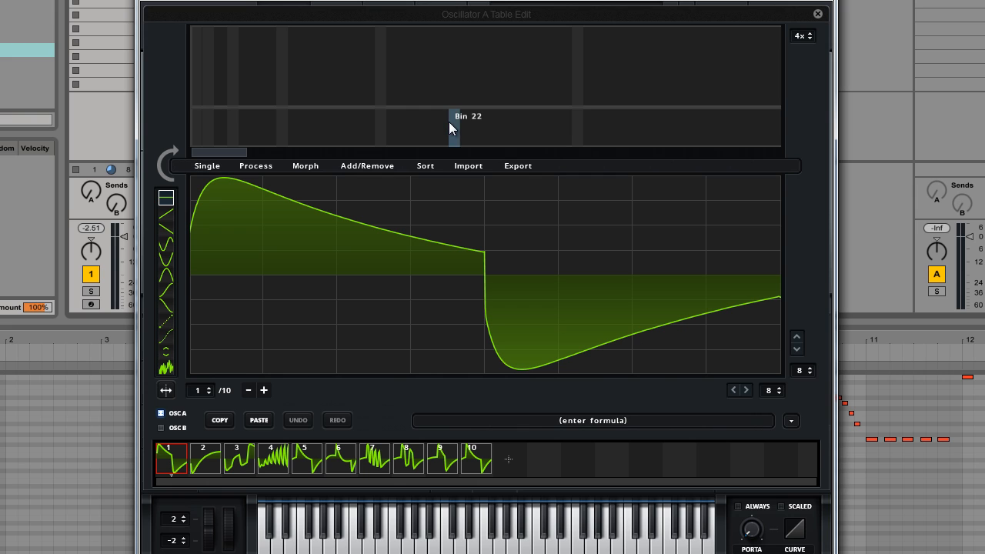
click(306, 167)
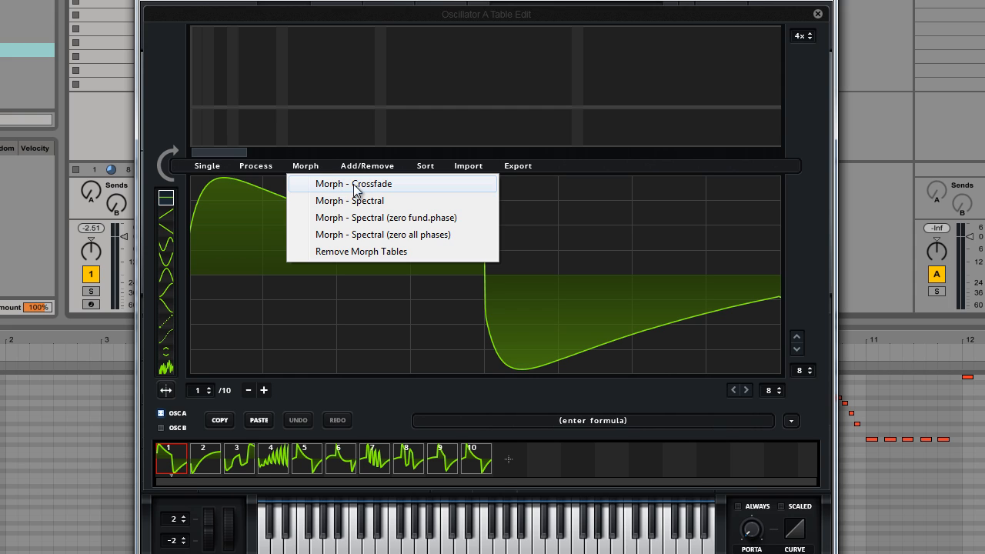
click(355, 190)
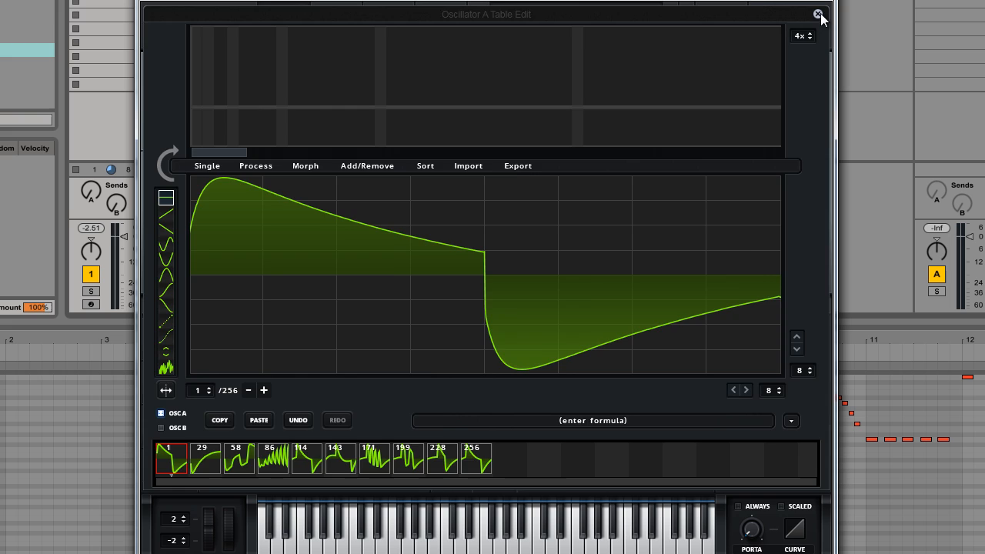
click(818, 14)
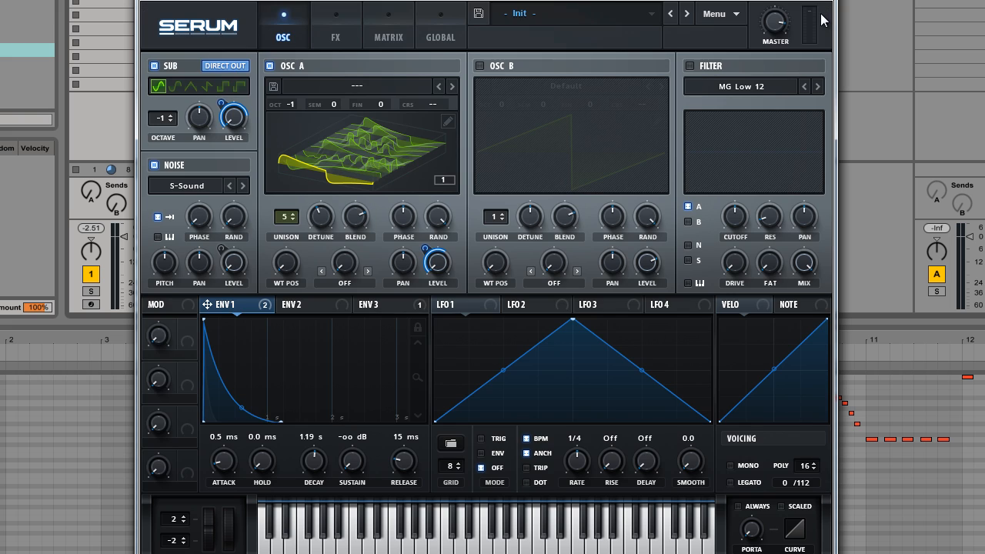
Sweep oscillator A's wavetable position to settle at 145 and set its octave to -1.
drag(291, 264, 315, 294)
drag(290, 267, 296, 93)
drag(286, 267, 296, 341)
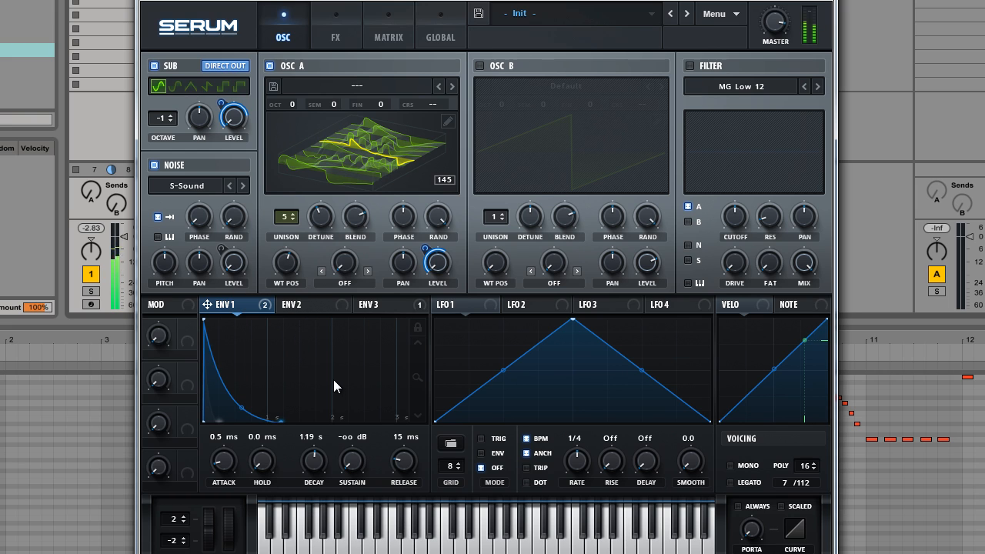
drag(290, 105, 285, 122)
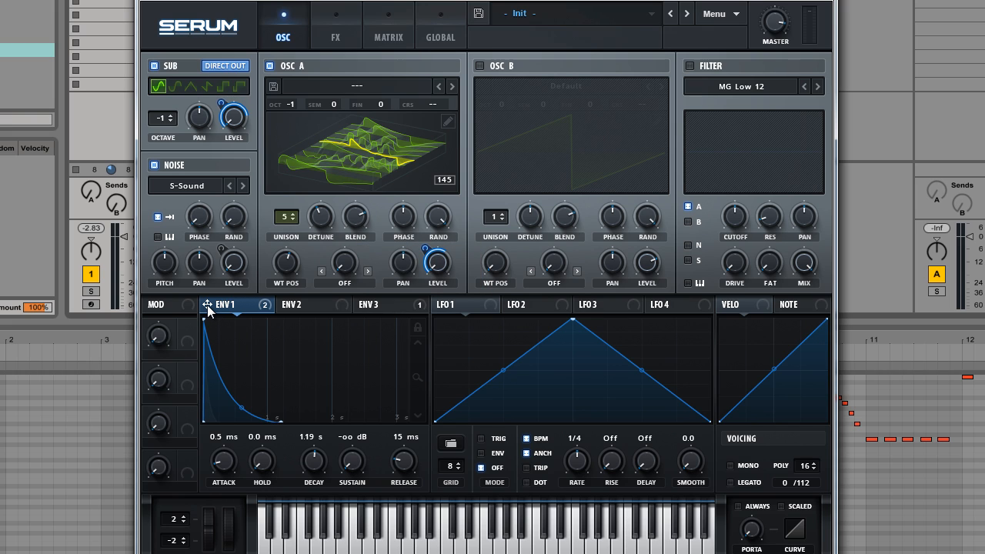
Try Envelope 1 modulation on oscillator A's wavetable position, remove that modulation and set the position to 143.
drag(208, 307, 283, 261)
mouse_move(284, 264)
mouse_down()
mouse_move(276, 385)
mouse_move(277, 300)
mouse_move(253, 303)
mouse_move(284, 270)
mouse_up()
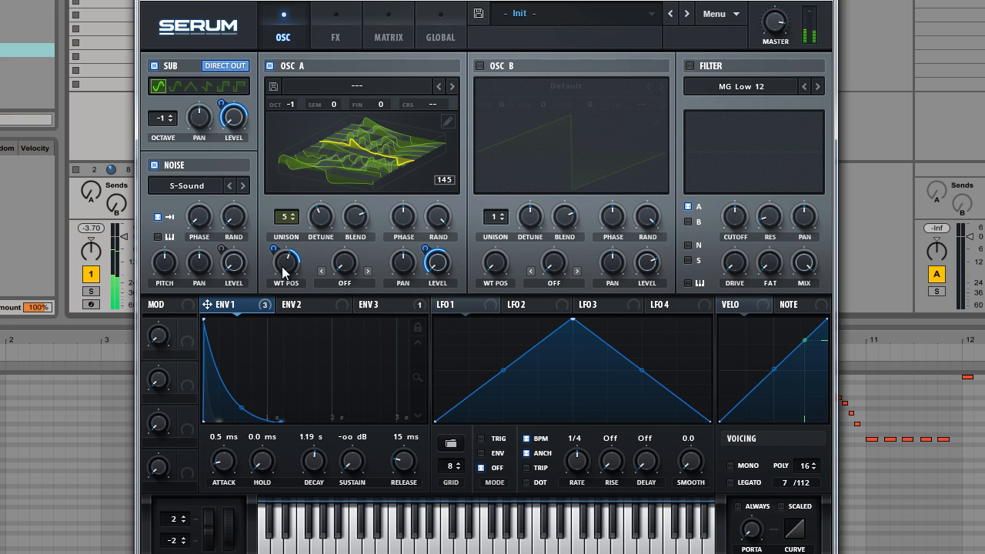
right_click(284, 271)
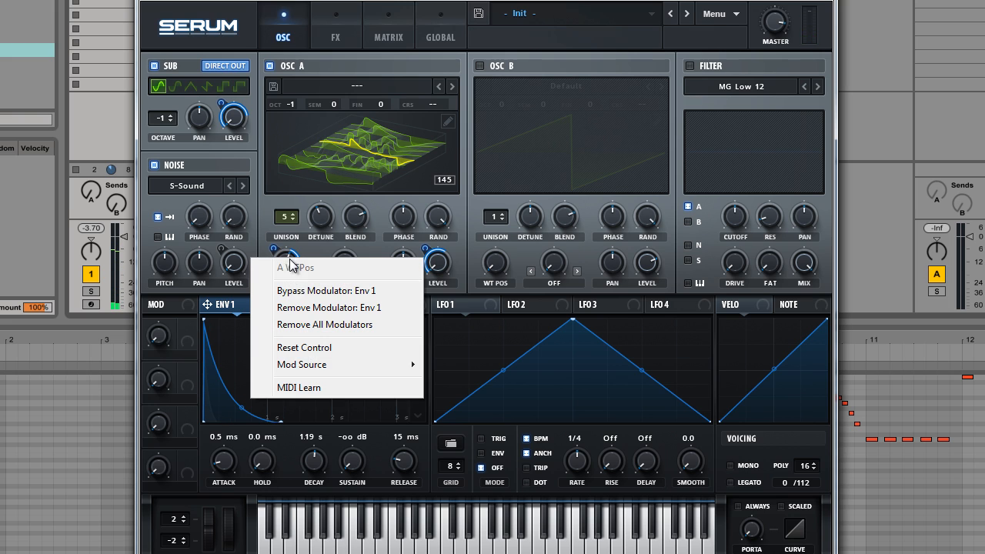
click(314, 323)
drag(286, 267, 281, 266)
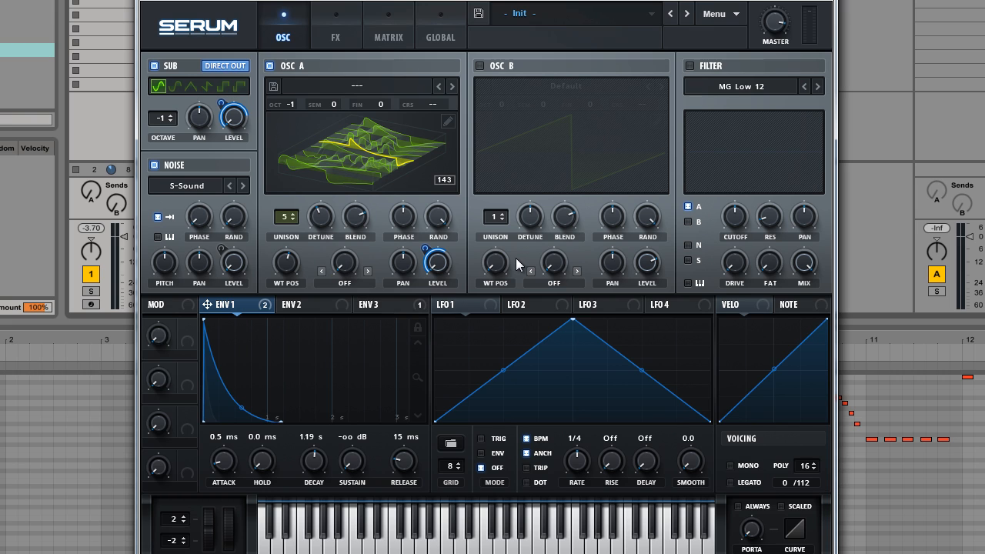
Enable oscillator B and load the Jno wavetable from the Analog category.
click(480, 65)
click(553, 87)
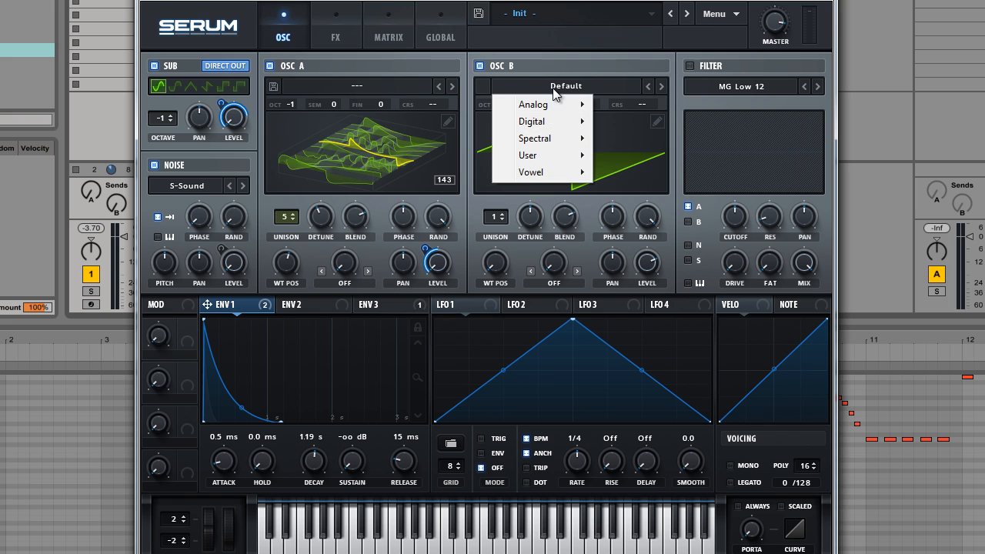
mouse_move(547, 106)
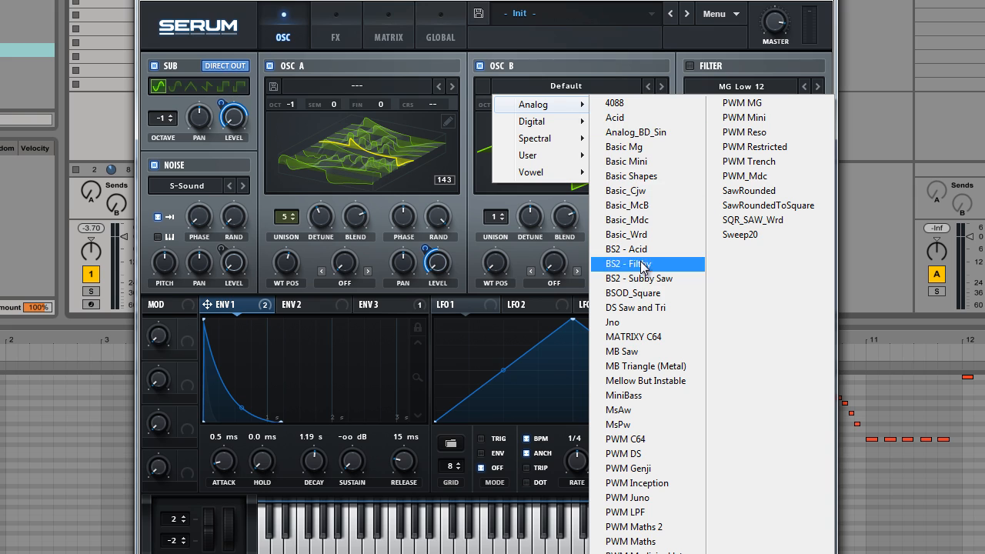
click(627, 322)
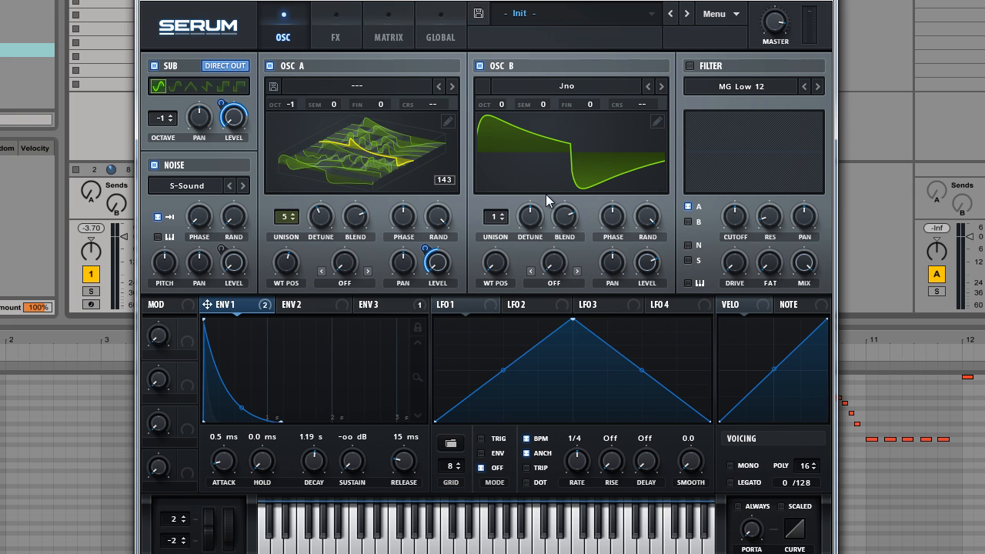
Set oscillator B to 3 unison voices with reduced detune and wavetable position 5, and show its wavetable in 3D.
drag(495, 218, 525, 220)
drag(531, 233, 520, 238)
drag(495, 271, 497, 195)
click(586, 161)
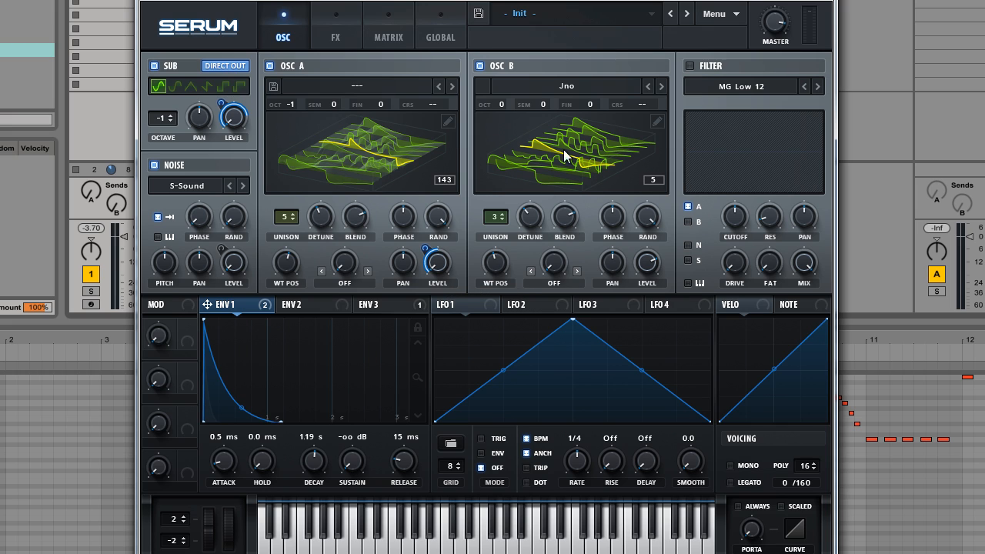
Set oscillator B's wavetable position to 6 and modulate its level with Envelope 1.
drag(495, 274, 507, 250)
drag(646, 262, 626, 362)
drag(123, 277, 163, 314)
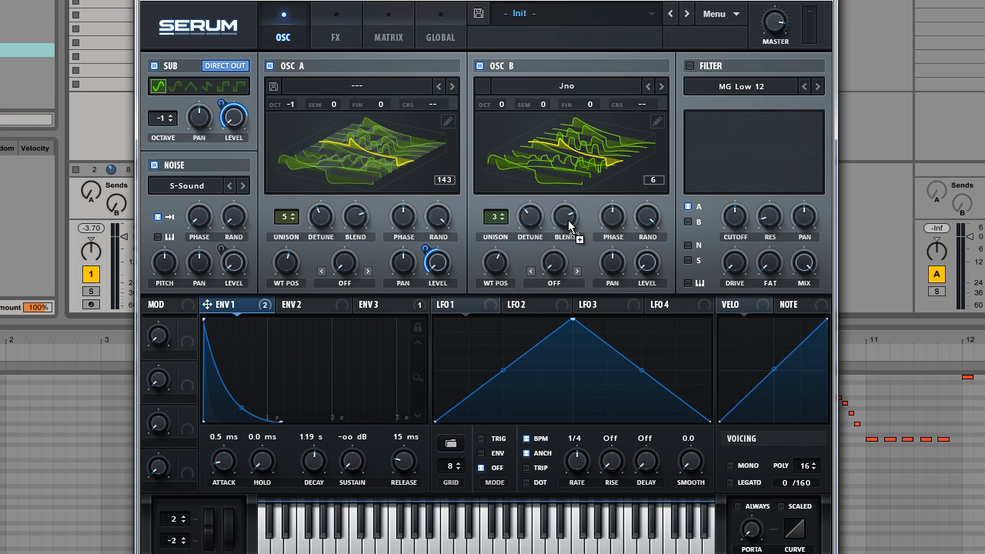
drag(644, 261, 632, 276)
Enable the filter, route oscillator B into it alongside oscillator A, and choose the MG Low 24 filter type.
click(692, 65)
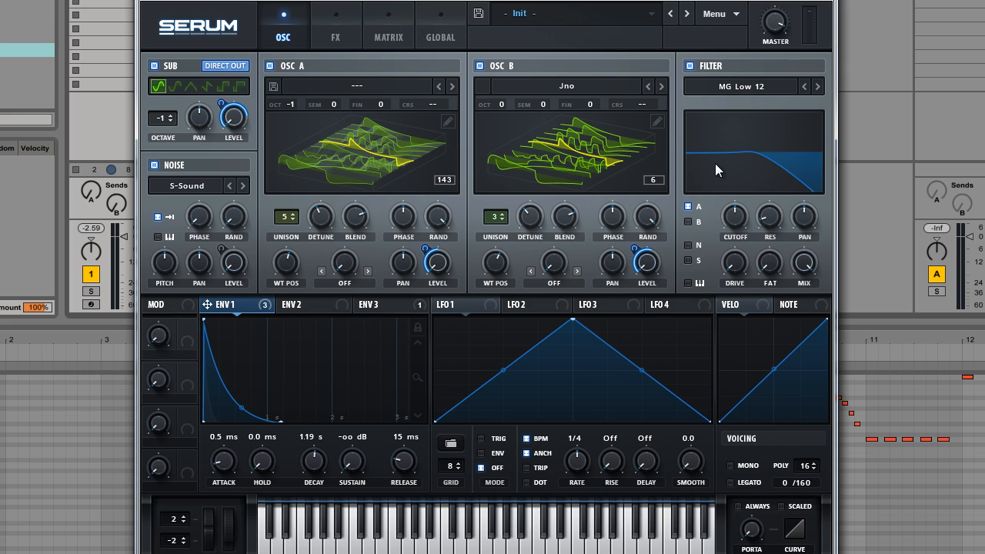
click(688, 222)
click(756, 83)
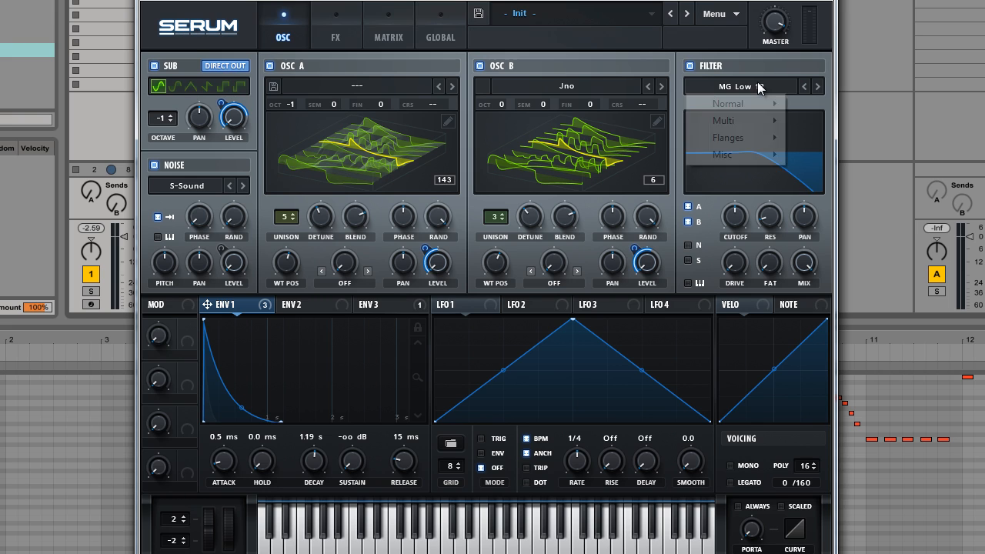
mouse_move(735, 103)
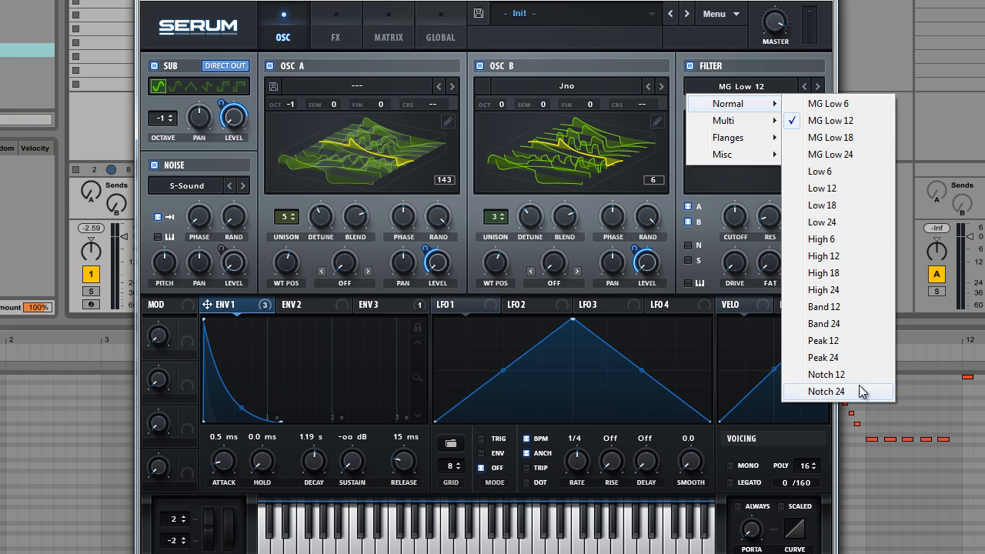
mouse_move(753, 125)
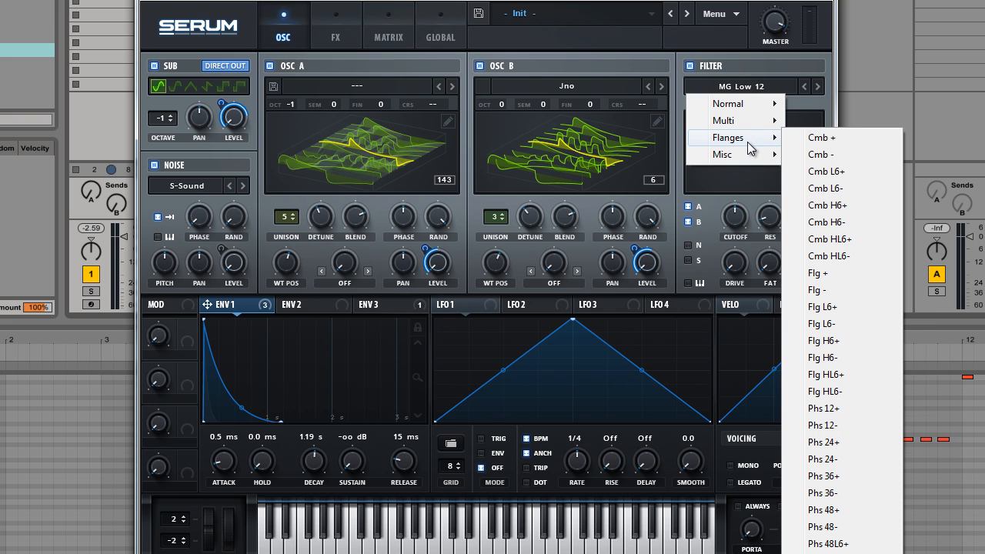
mouse_move(739, 154)
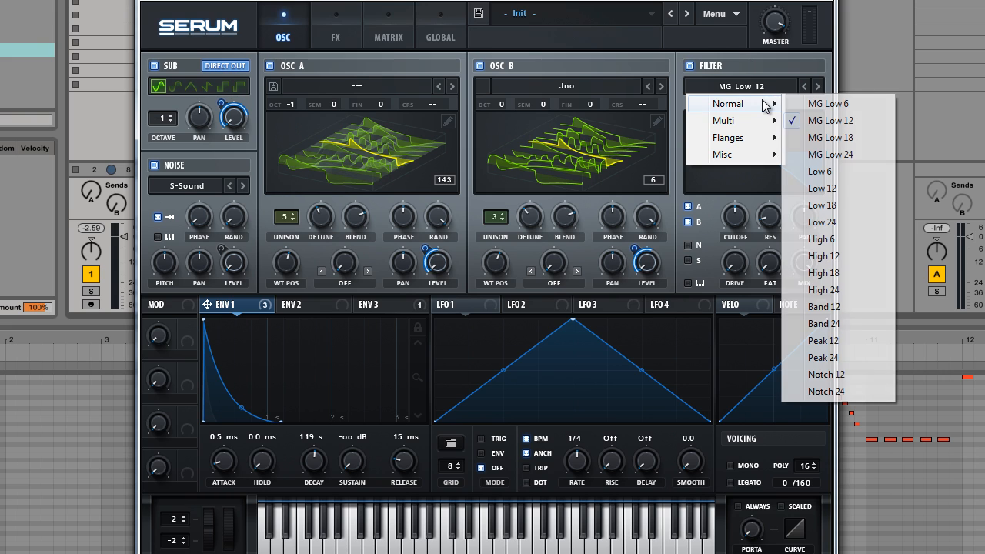
click(830, 154)
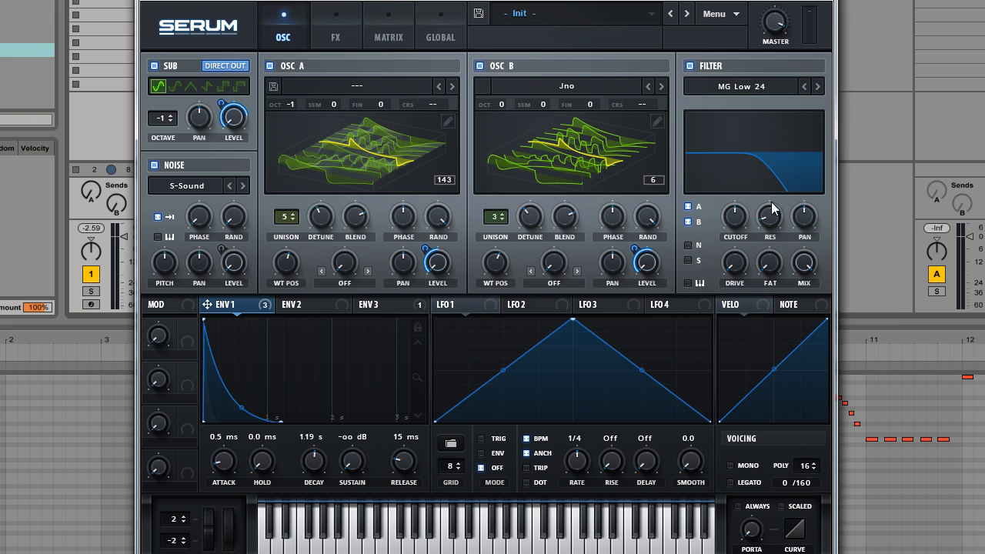
click(746, 90)
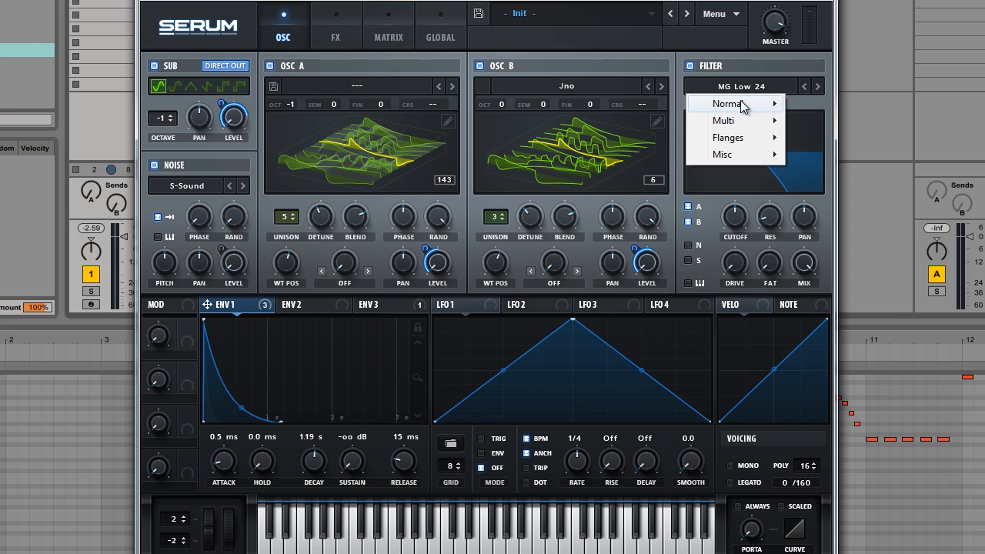
mouse_move(742, 103)
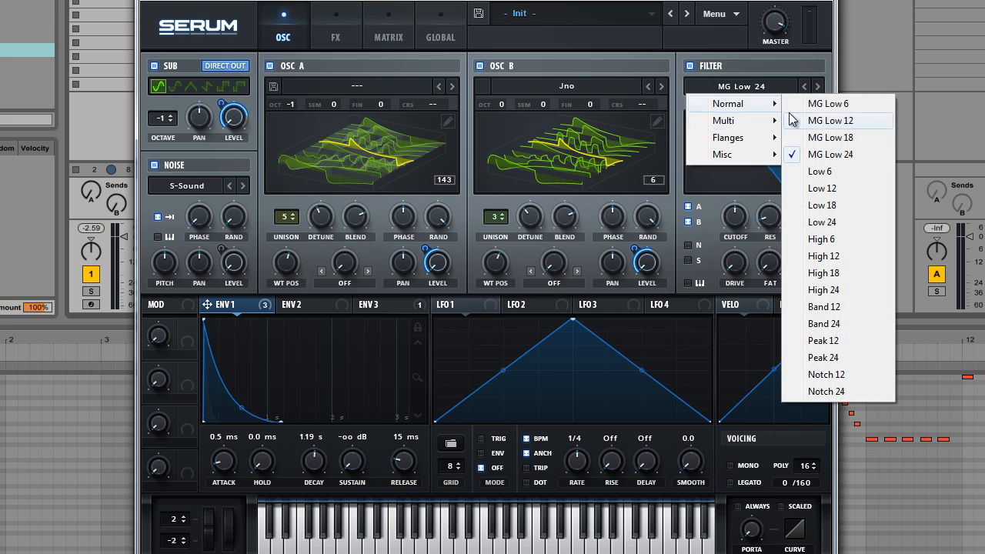
click(836, 157)
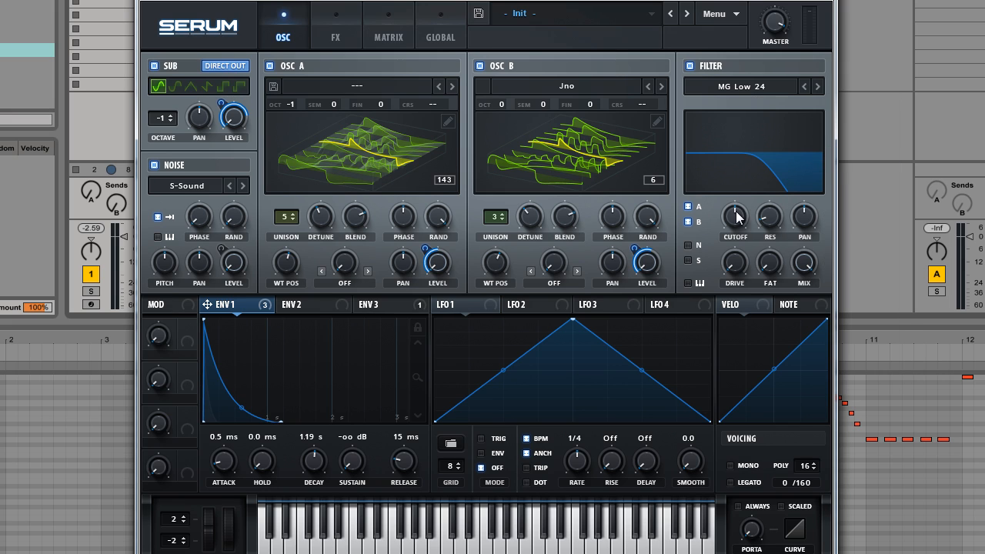
Lower the filter cutoff to darken oscillators A and B, fine-tuning it during playback.
drag(734, 217, 726, 227)
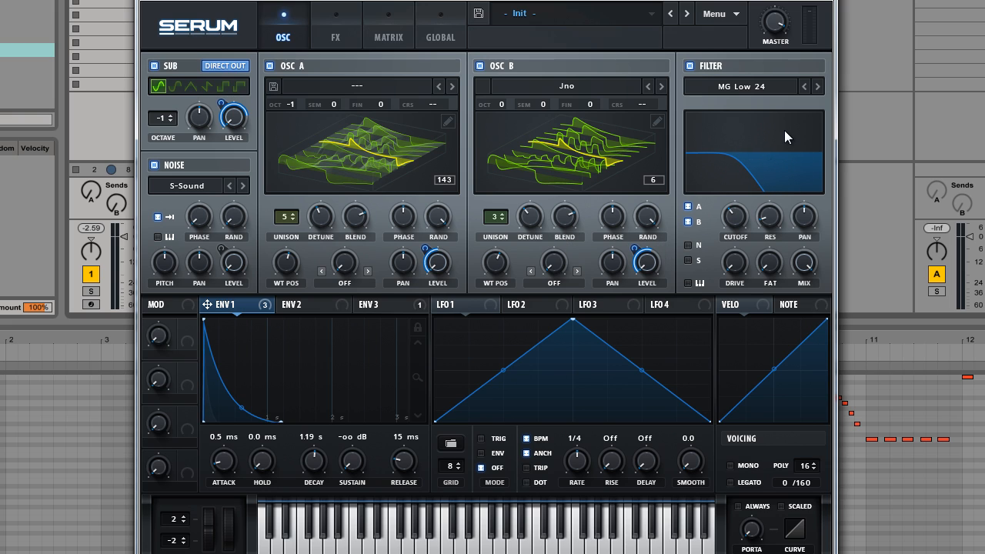
drag(734, 217, 734, 199)
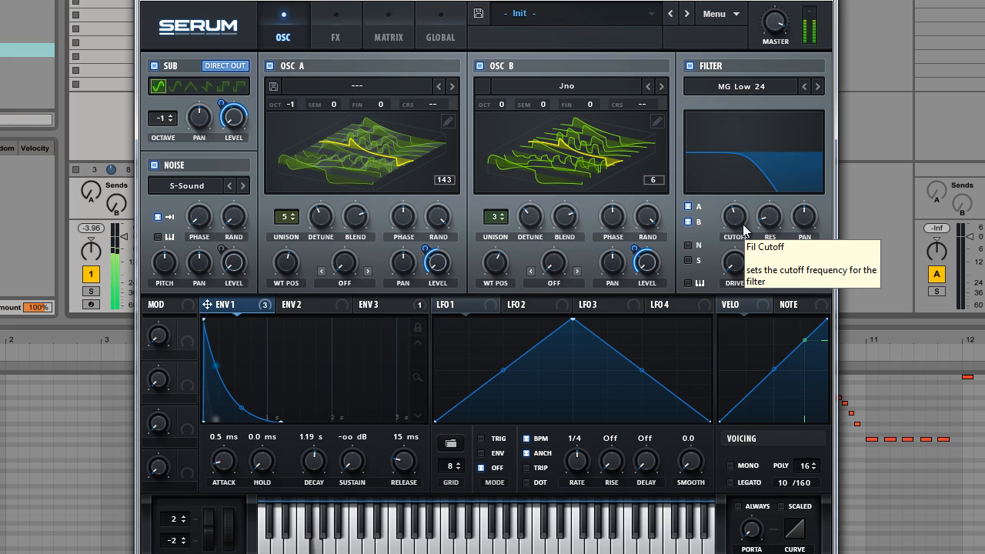
drag(737, 220, 760, 240)
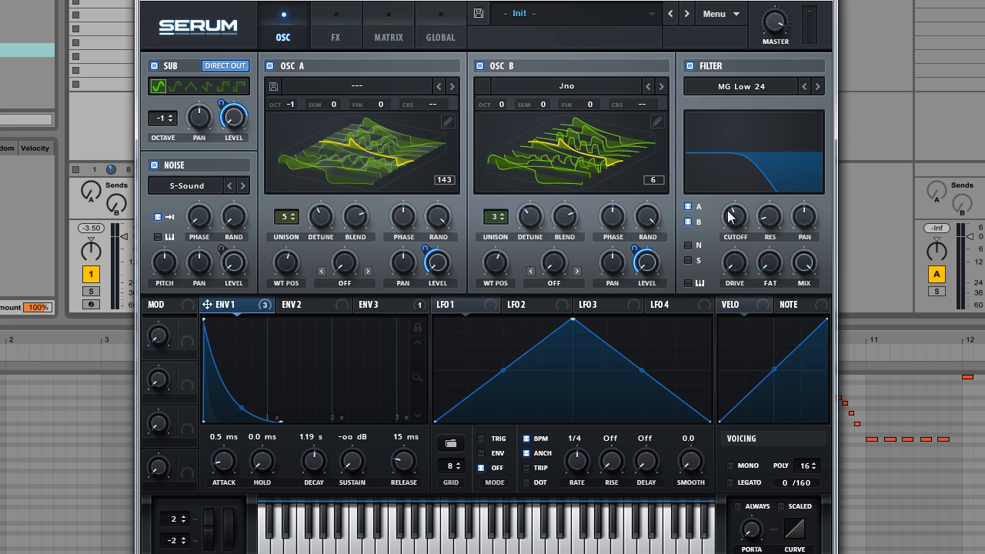
Modulate the filter cutoff with Envelope 1 and readjust the cutoff and modulation amount while the clip plays.
click(300, 305)
click(225, 305)
drag(208, 303, 723, 215)
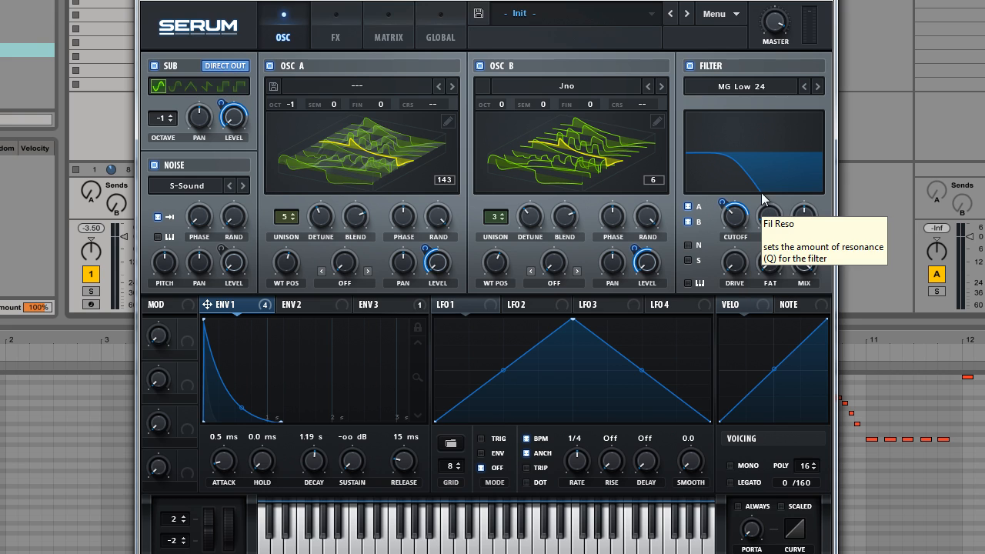
key(space)
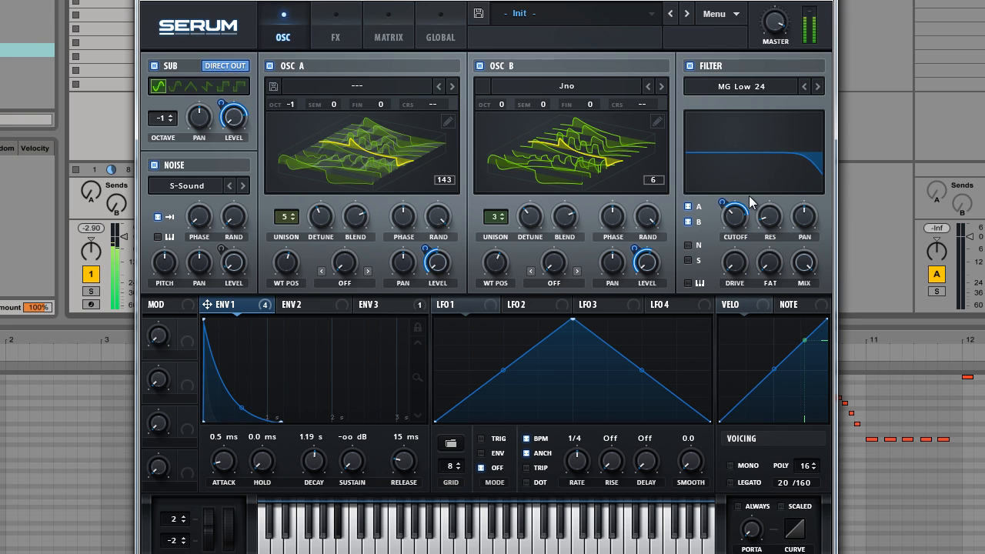
mouse_move(721, 202)
mouse_down()
mouse_move(732, 226)
mouse_move(733, 216)
mouse_up()
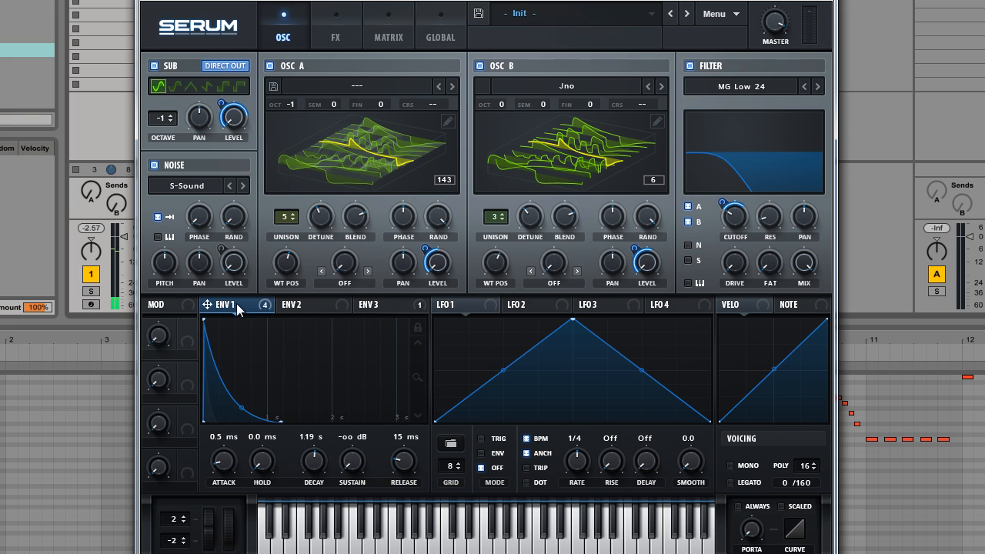
Fine-tune Envelope 3's modulation amount on the noise level and play the clip to hear it.
click(370, 307)
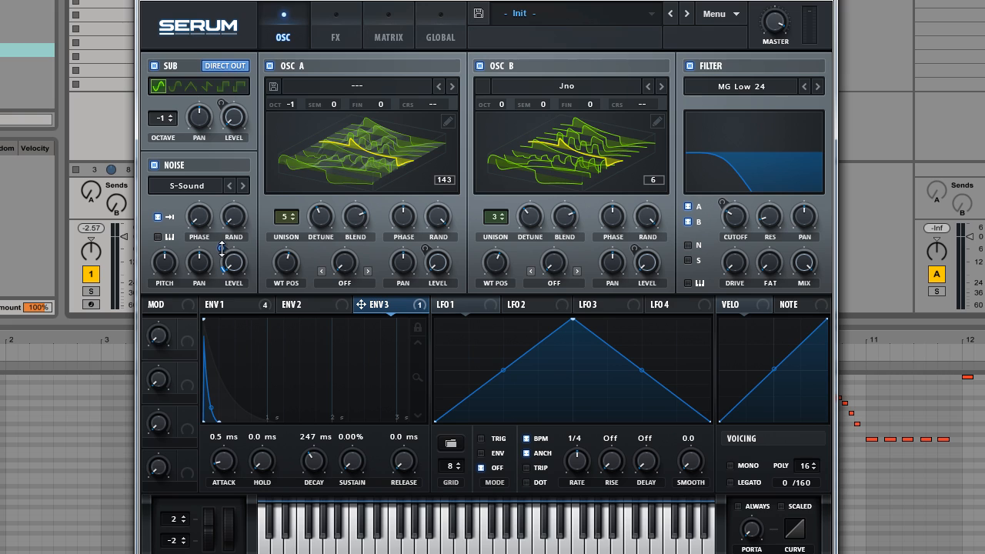
mouse_move(222, 252)
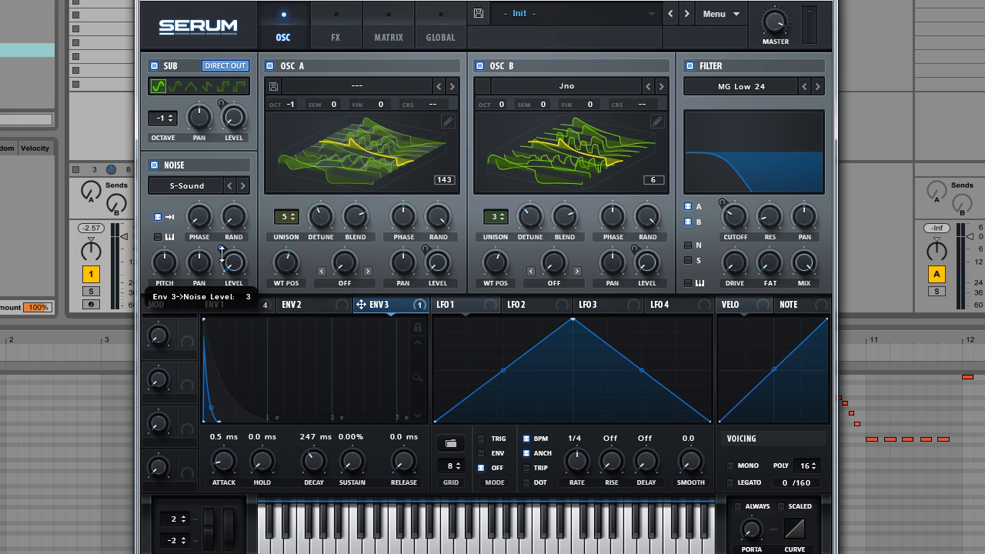
drag(222, 255, 224, 255)
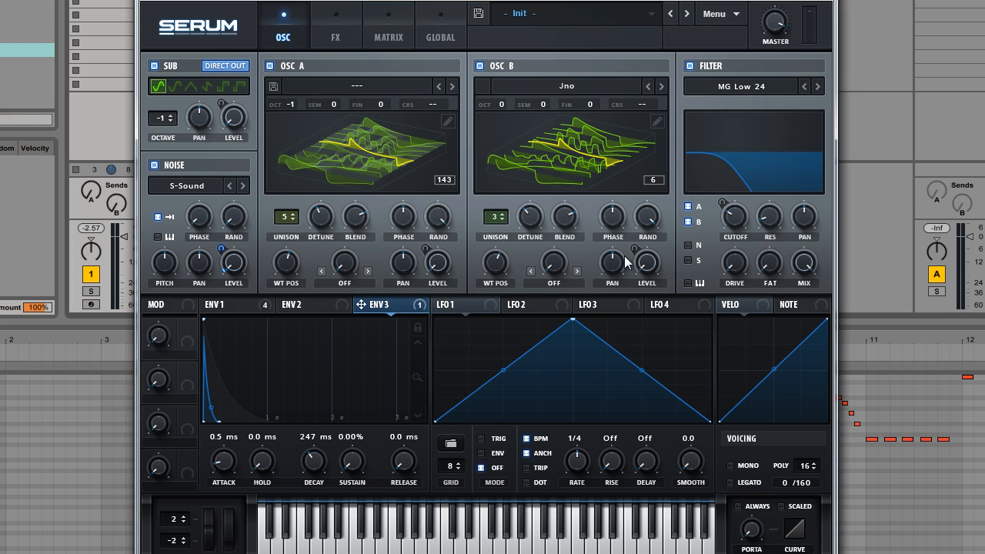
key(space)
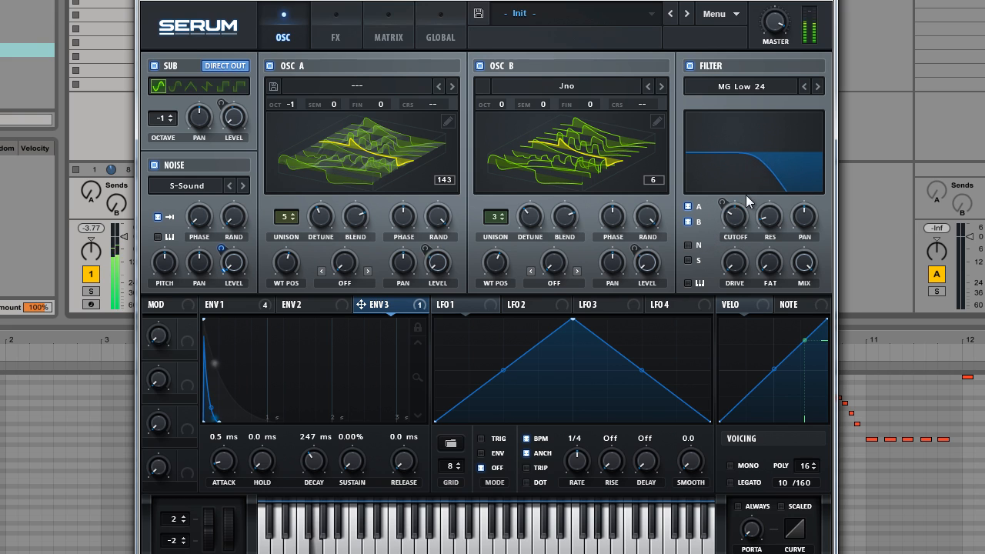
Set Envelope 1's release to 470 ms, keeping its decay at 1.19 s.
click(247, 312)
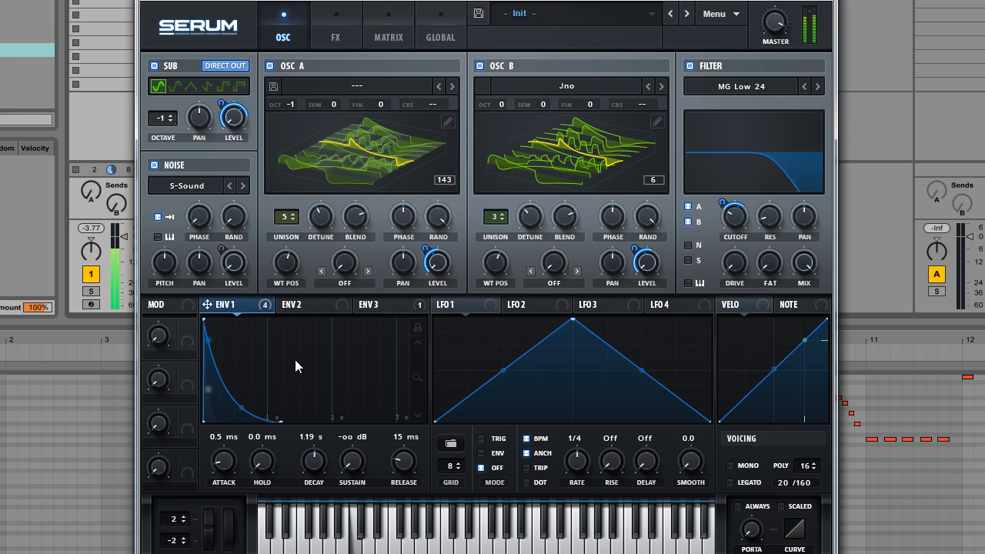
mouse_move(313, 461)
mouse_down()
mouse_move(313, 482)
mouse_move(311, 474)
mouse_up()
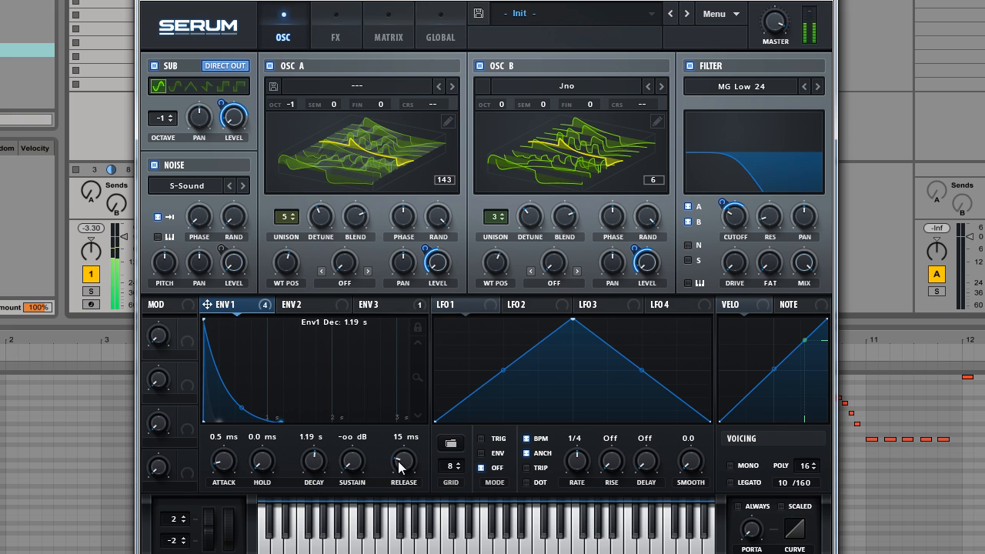
drag(403, 461, 402, 480)
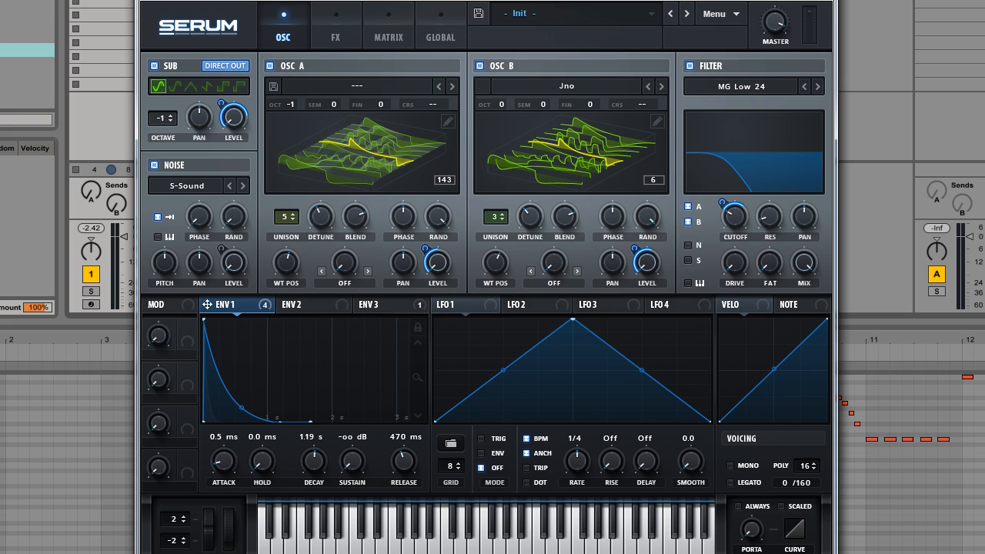
Enable the Hyper/Dimension effect and adjust its Dimension and Hyper mix while auditioning the clip.
click(332, 26)
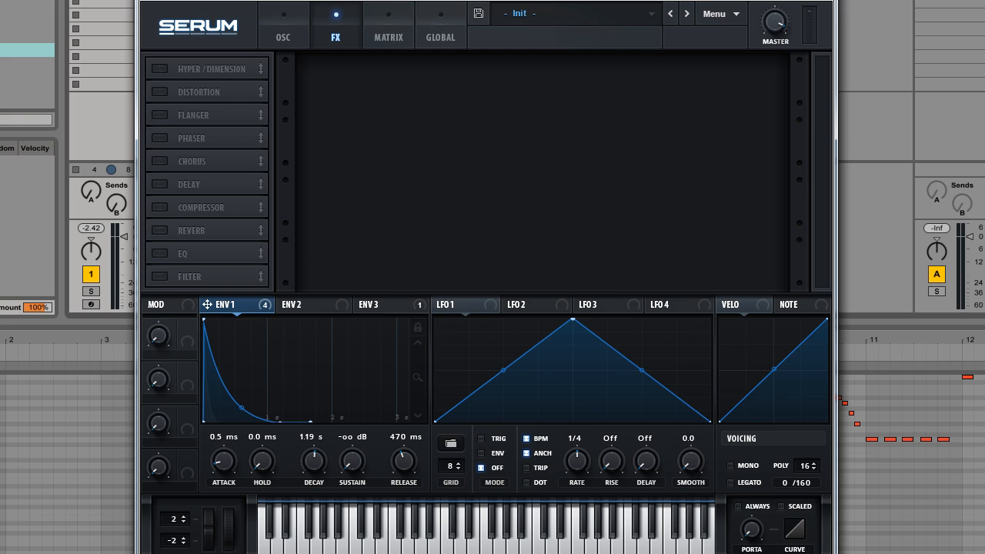
click(162, 68)
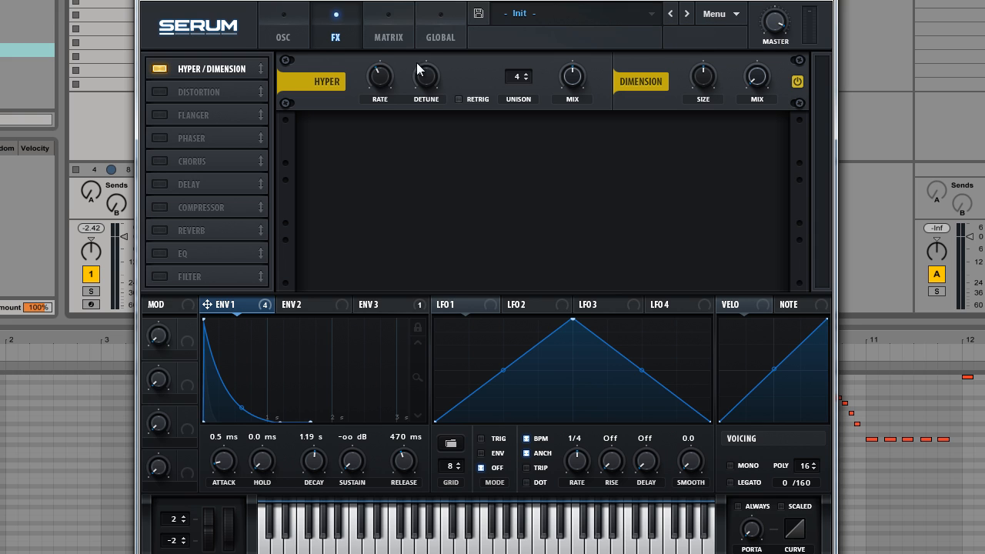
click(284, 38)
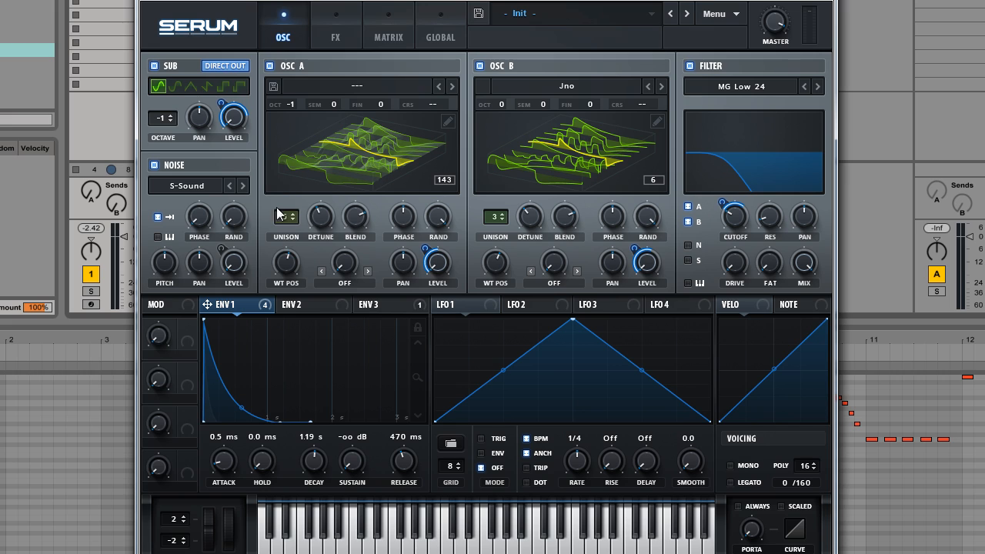
click(331, 31)
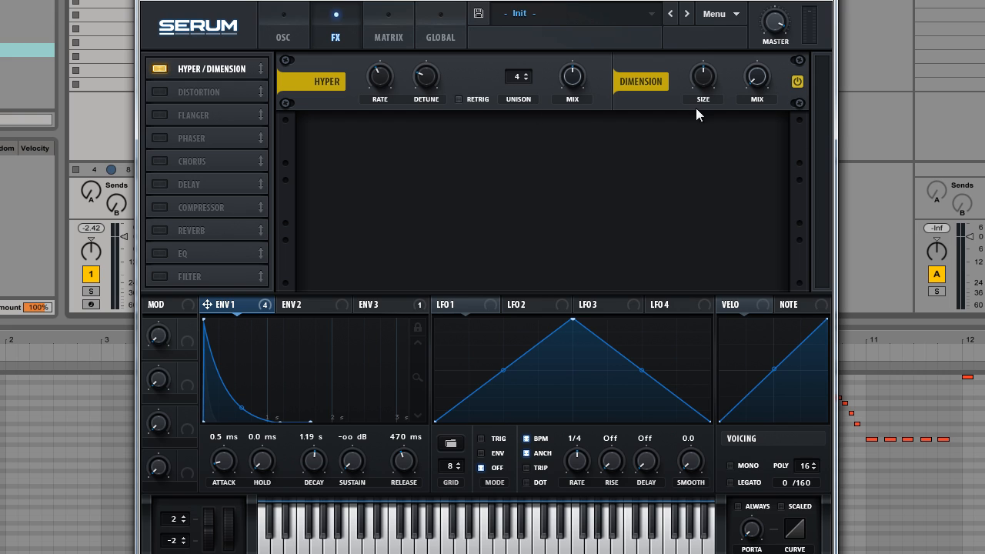
mouse_move(743, 93)
mouse_down()
mouse_move(768, 37)
mouse_move(766, 123)
mouse_move(760, 46)
mouse_move(739, 90)
mouse_move(743, 81)
mouse_move(757, 91)
mouse_up()
key(space)
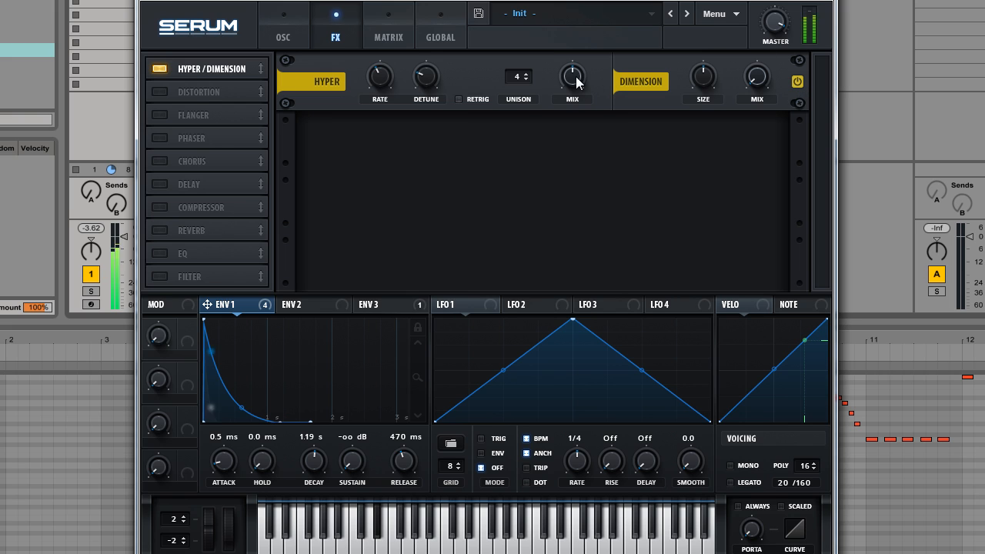
mouse_move(574, 79)
mouse_down()
mouse_move(577, 181)
mouse_move(581, 81)
mouse_up()
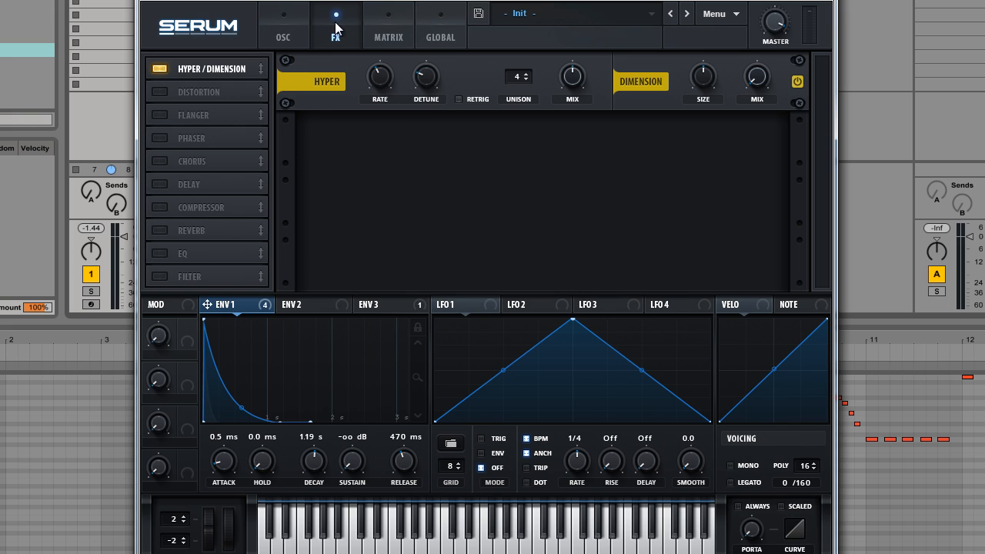
Enable the reverb, reduce its mix and raise its low cut, then return to the oscillator page.
click(161, 229)
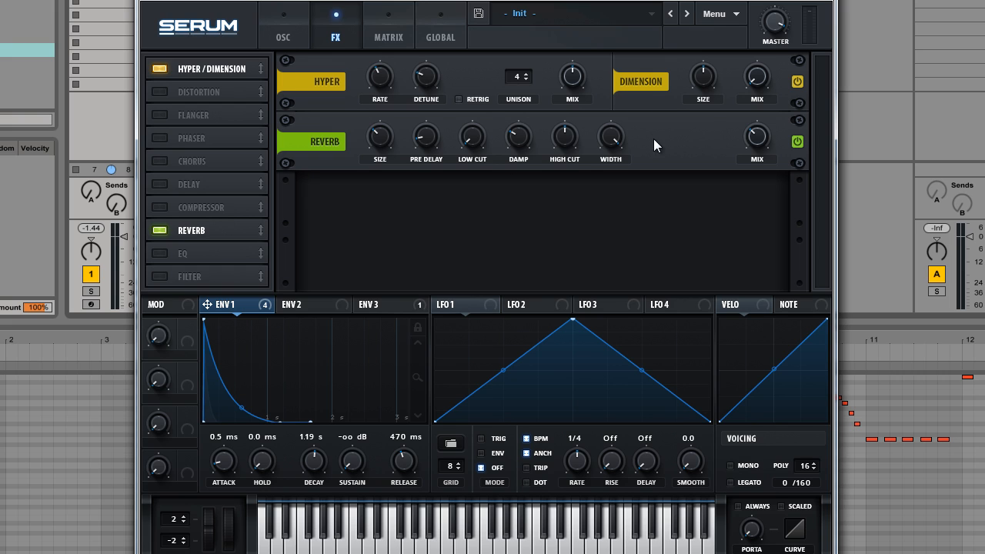
key(space)
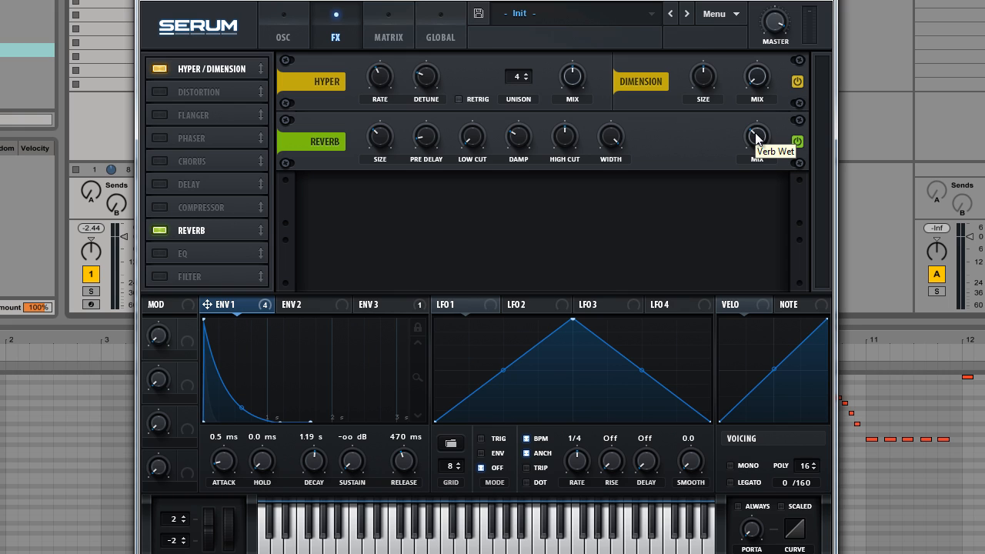
drag(757, 137, 758, 150)
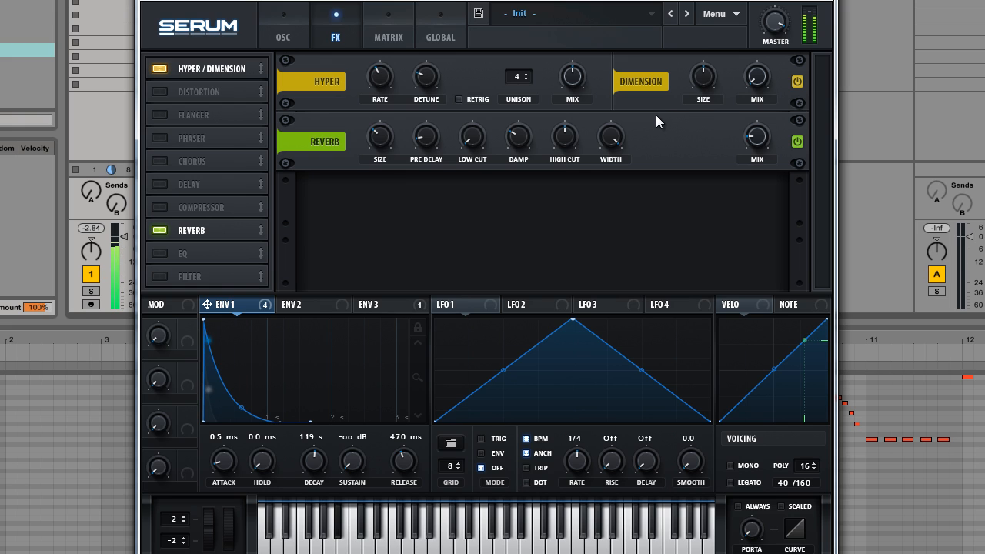
drag(758, 136, 755, 146)
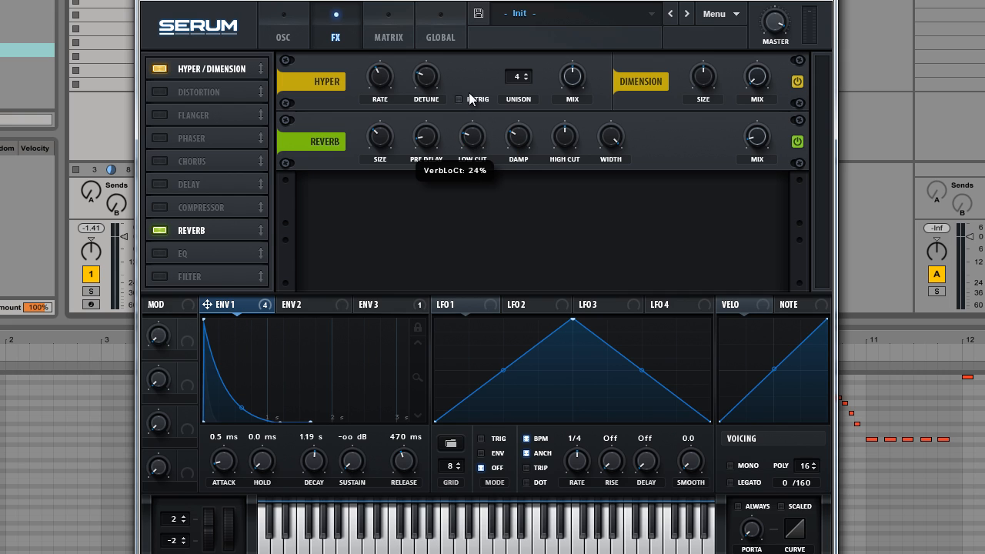
drag(469, 92, 467, 63)
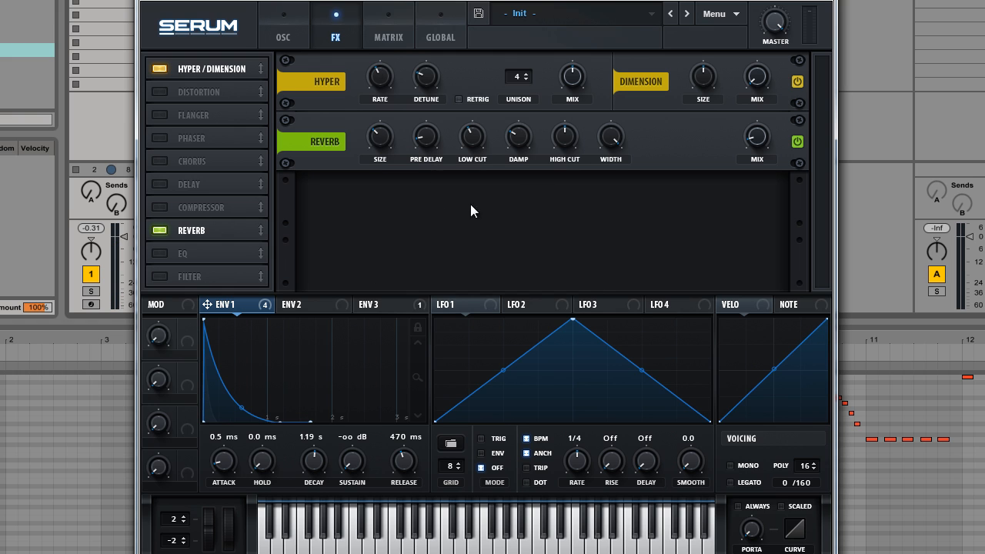
click(283, 35)
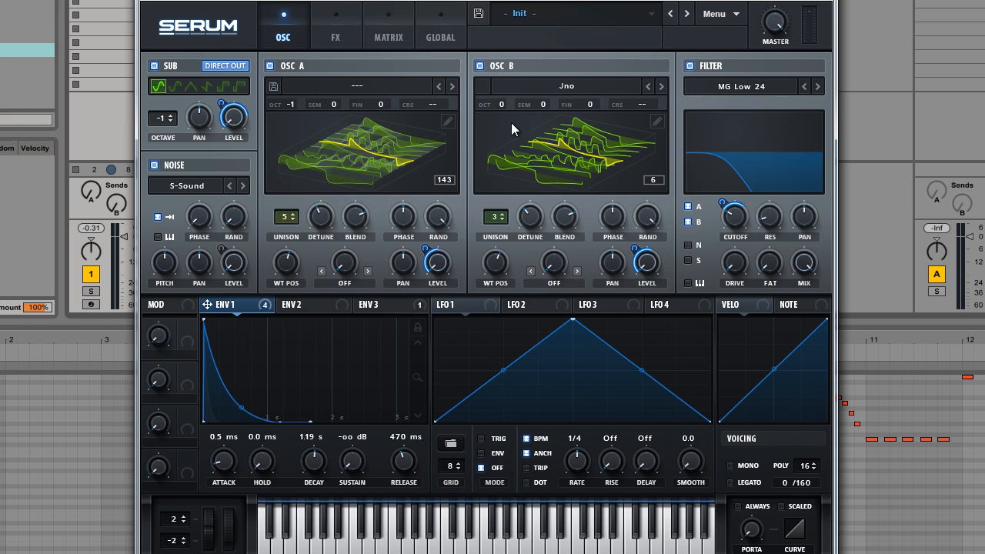